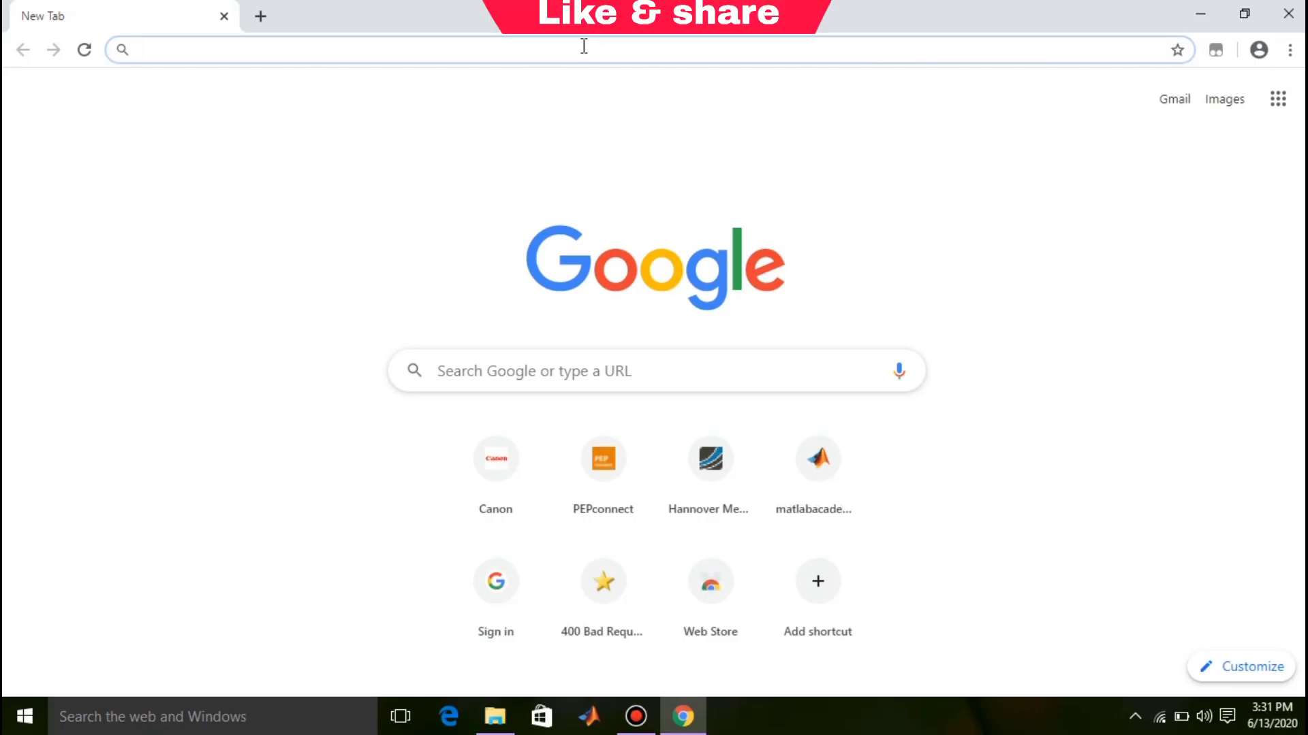
Step: Load learning.us.medical.canon/courses from the pasted address
right_click(584, 46)
left_click(616, 139)
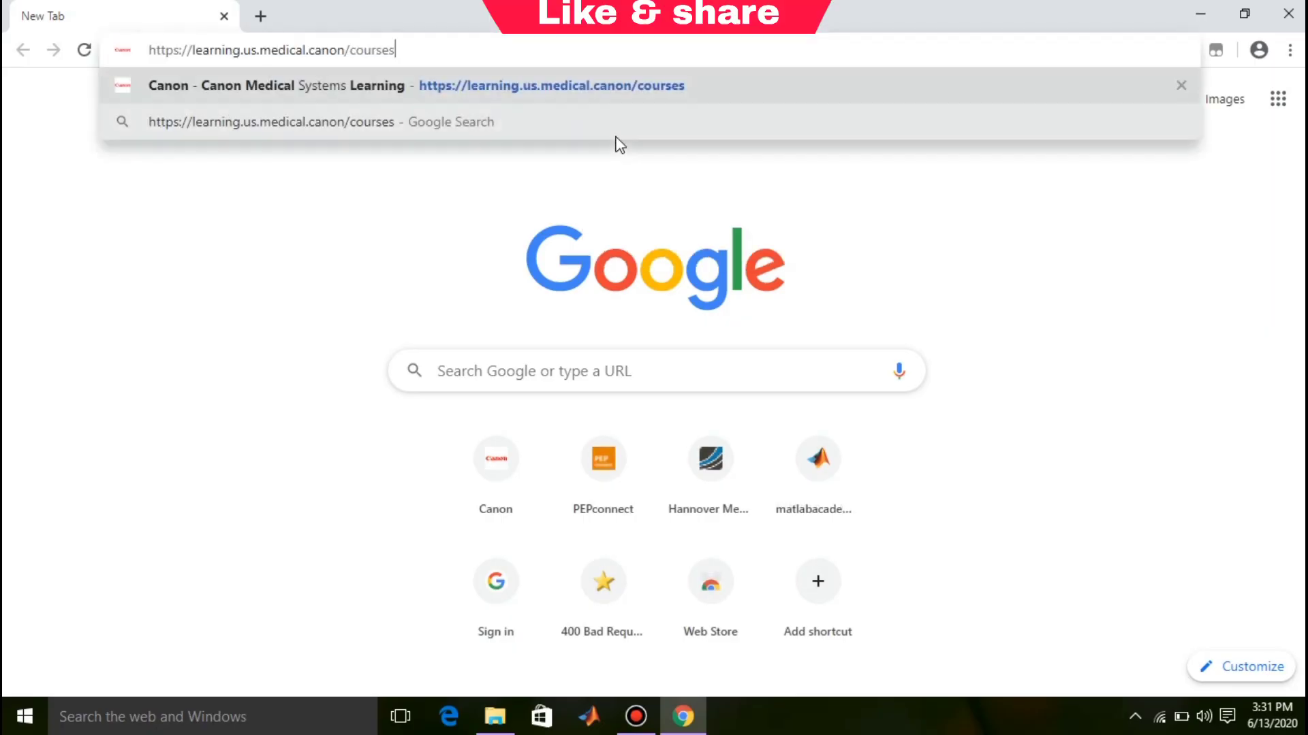
left_click(447, 92)
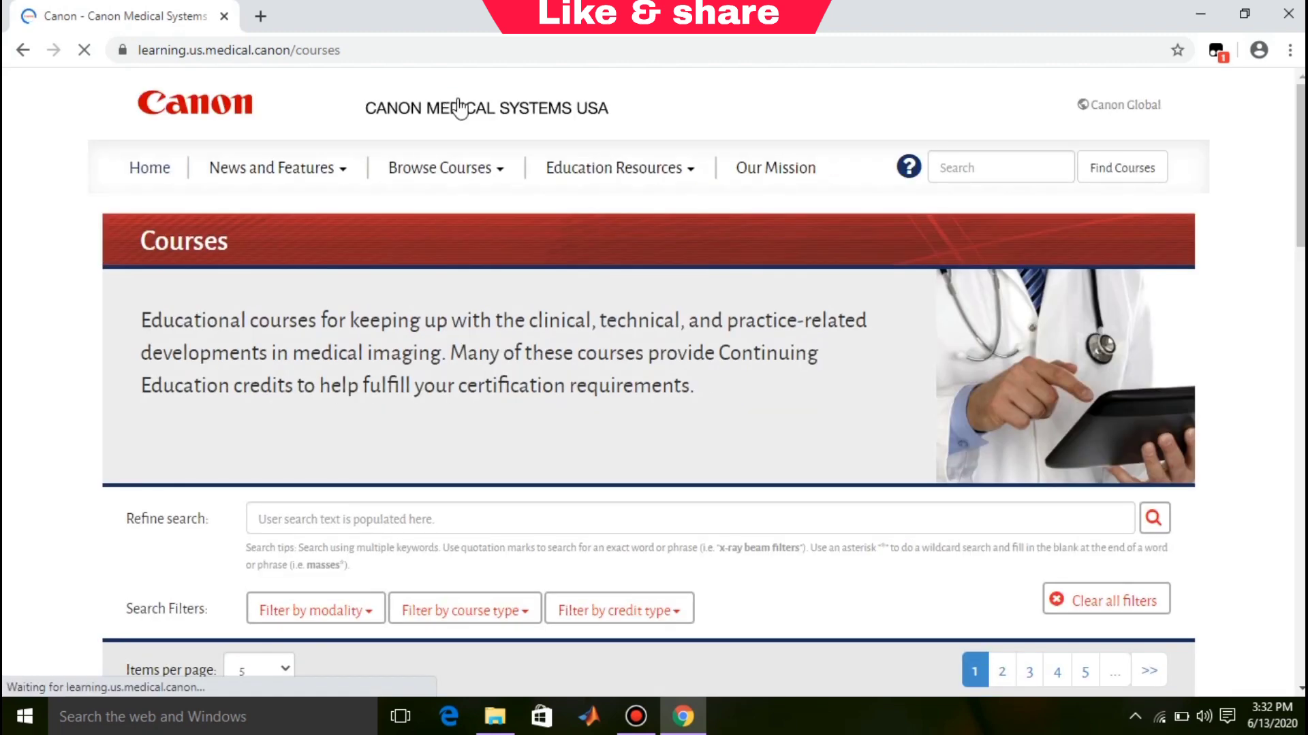
Step: Scroll the course list and open Radiation Safety & Protection in a new tab
scroll(648, 382, "down", 6)
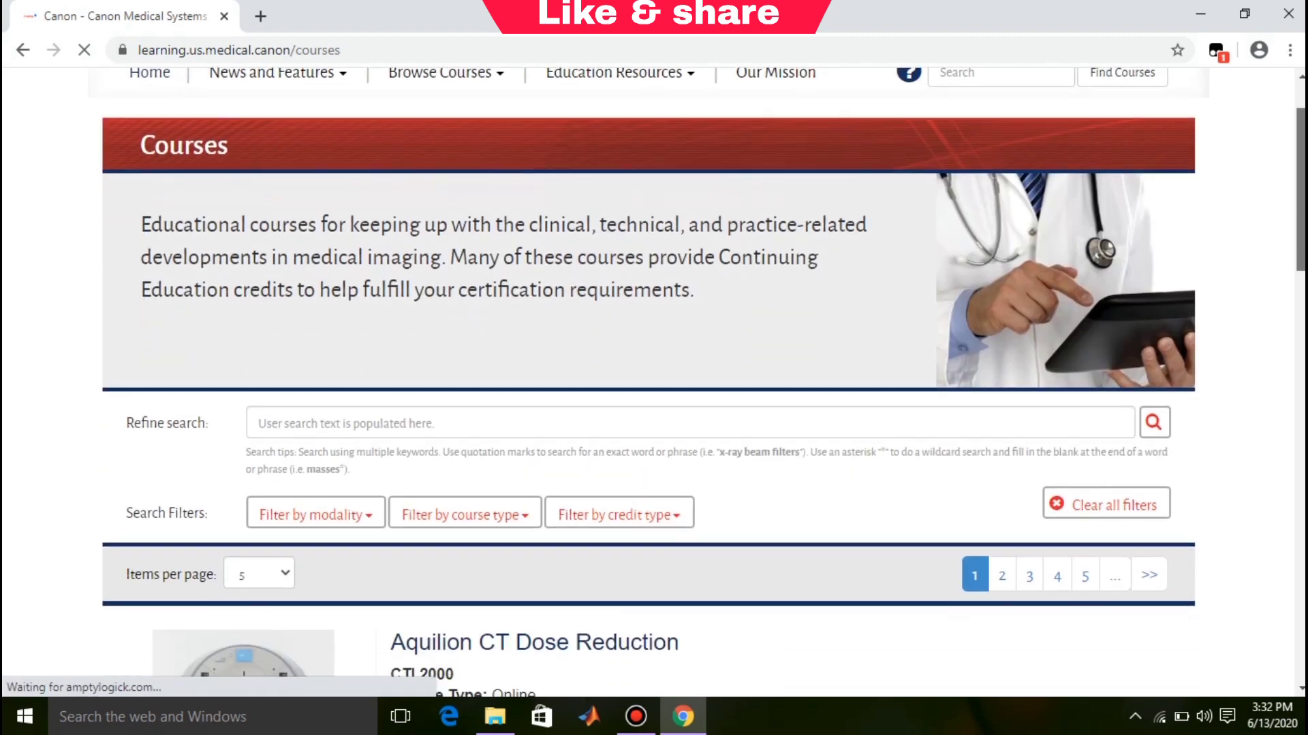
scroll(649, 381, "down", 6)
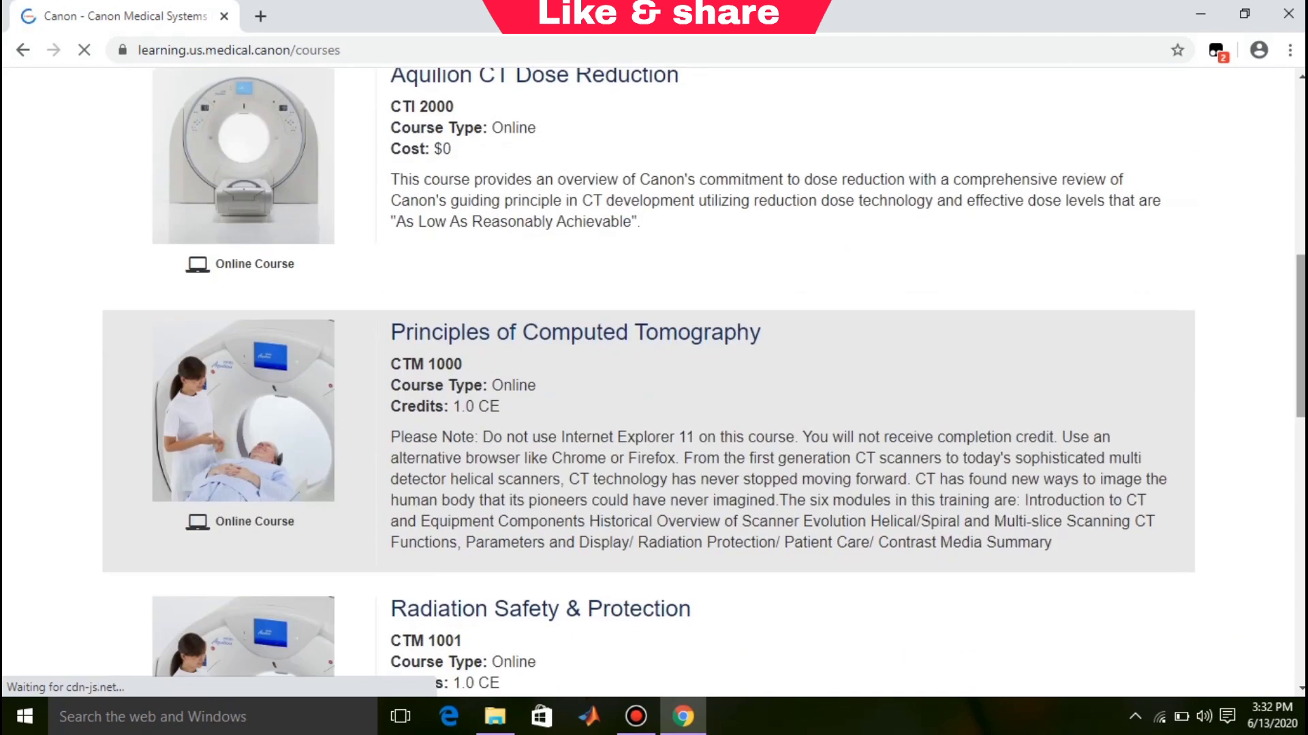
scroll(648, 382, "down", 2)
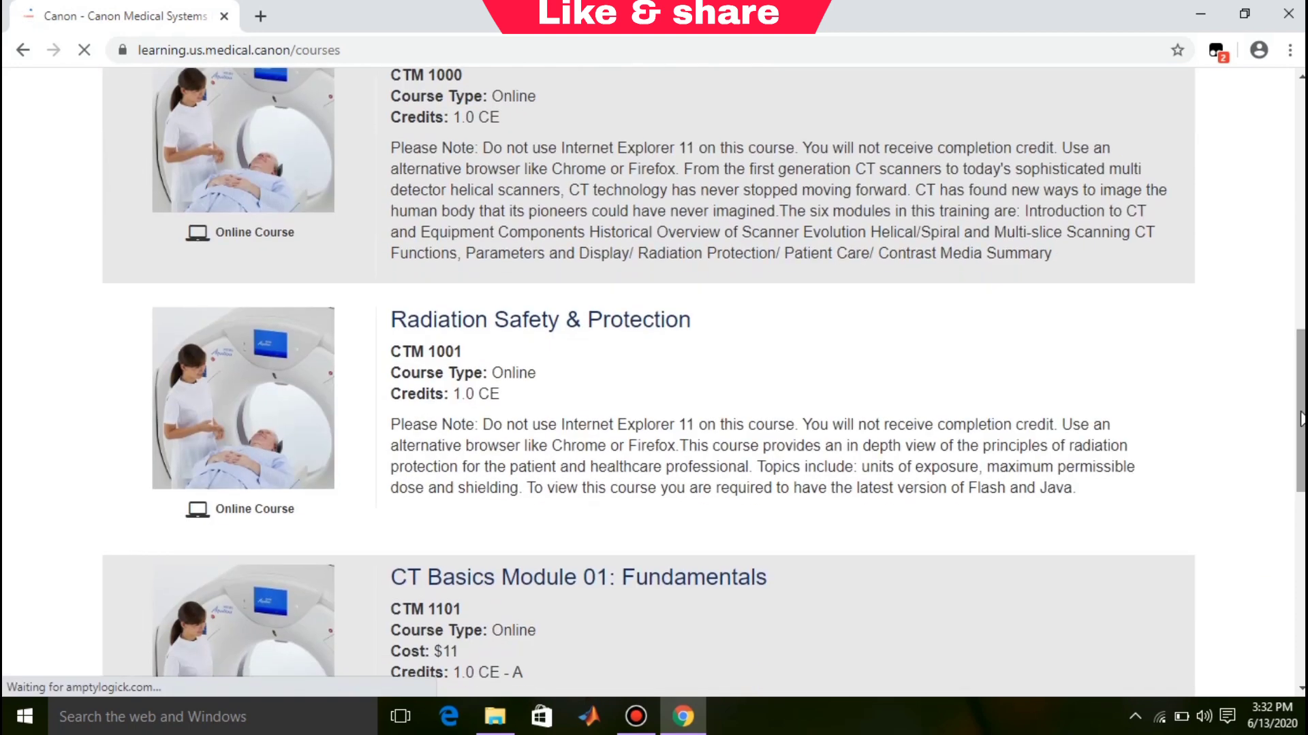
left_click(637, 320)
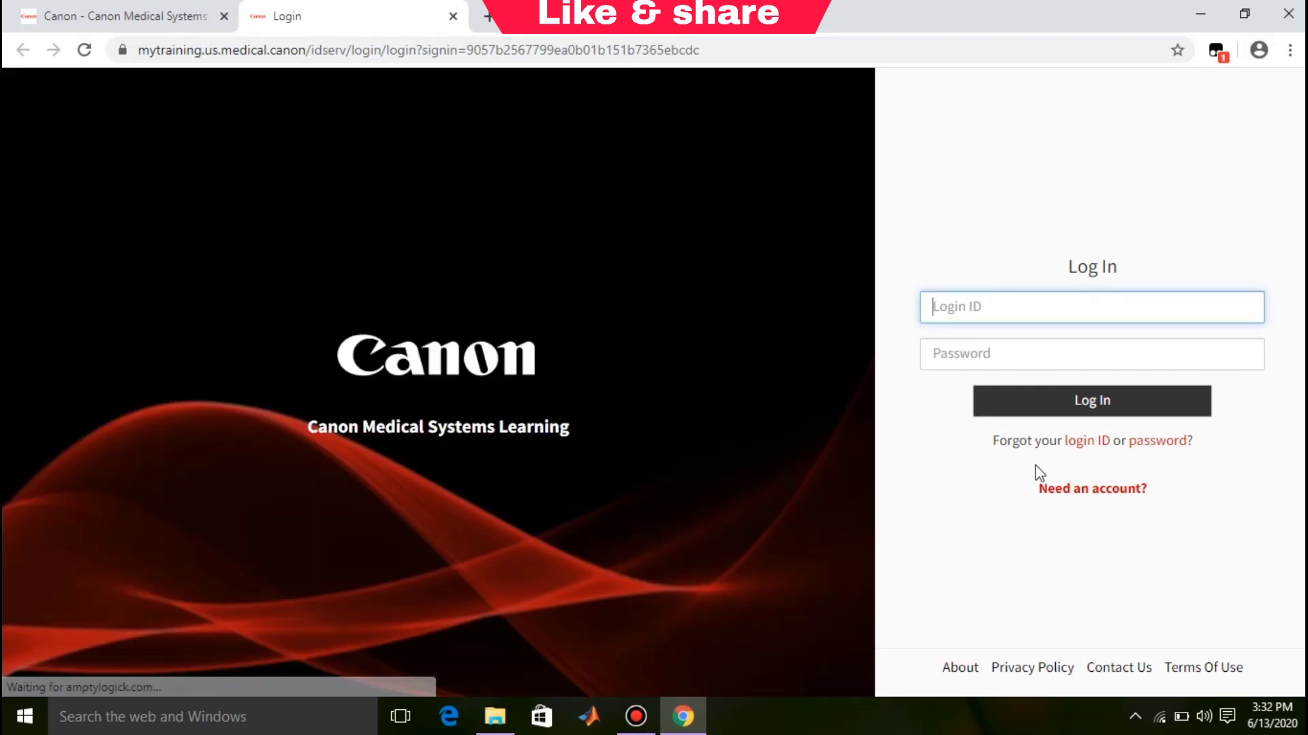
Step: Follow the "Need an account?" link from the Log In page to the registration form
left_click(1090, 503)
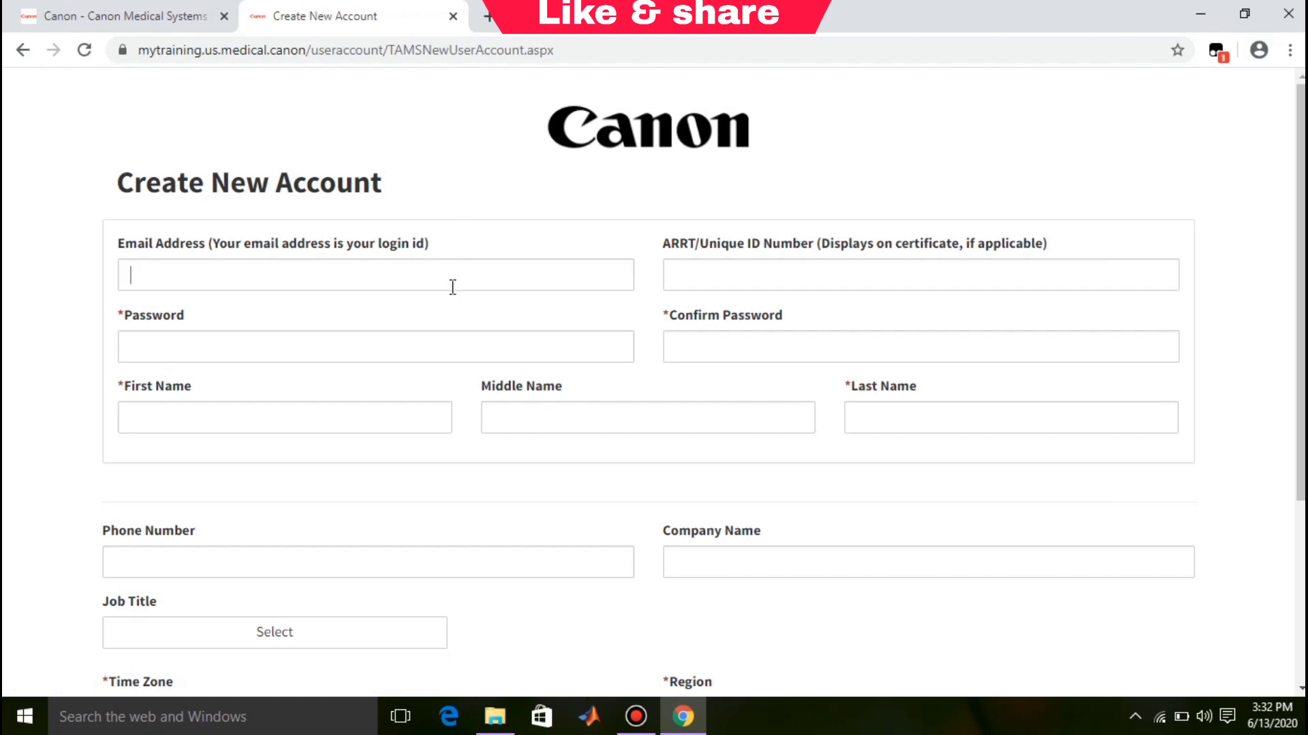
Step: Restore the browser window, then enter the e-mail address, password and password confirmation
left_click(683, 717)
left_click(683, 717)
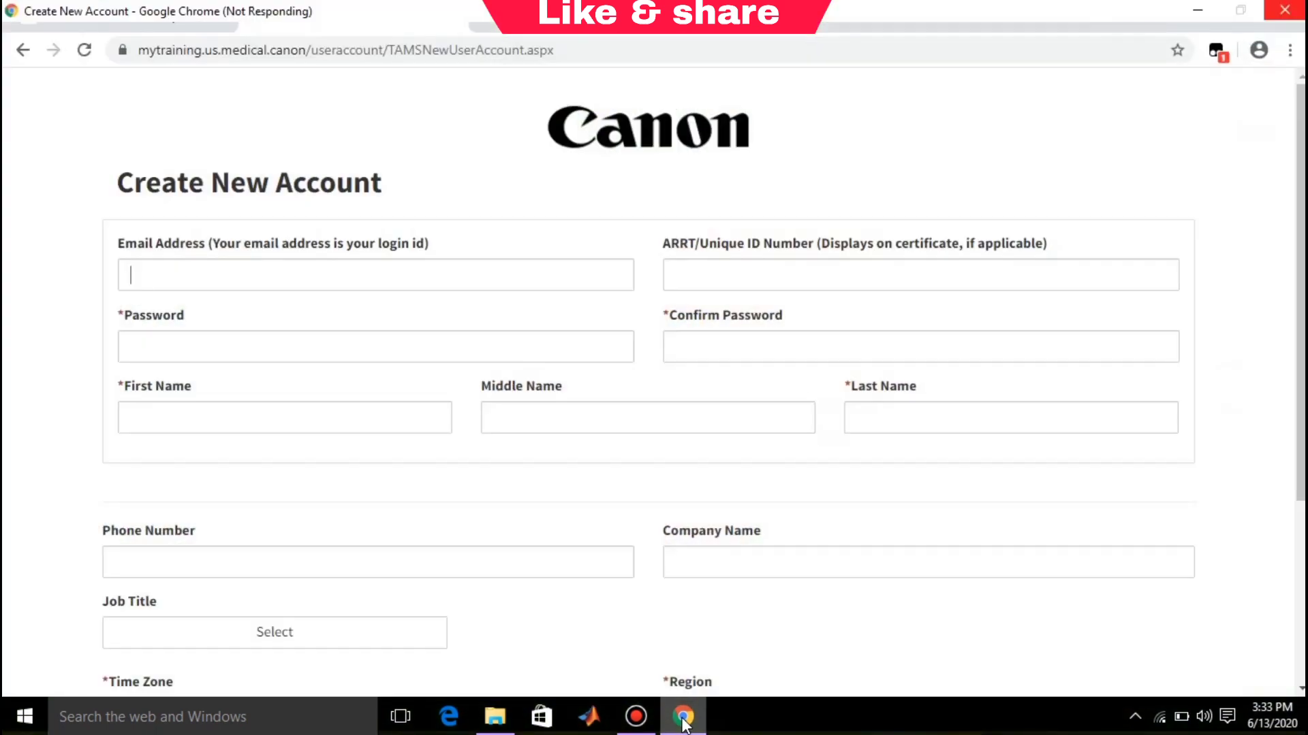
left_click(289, 272)
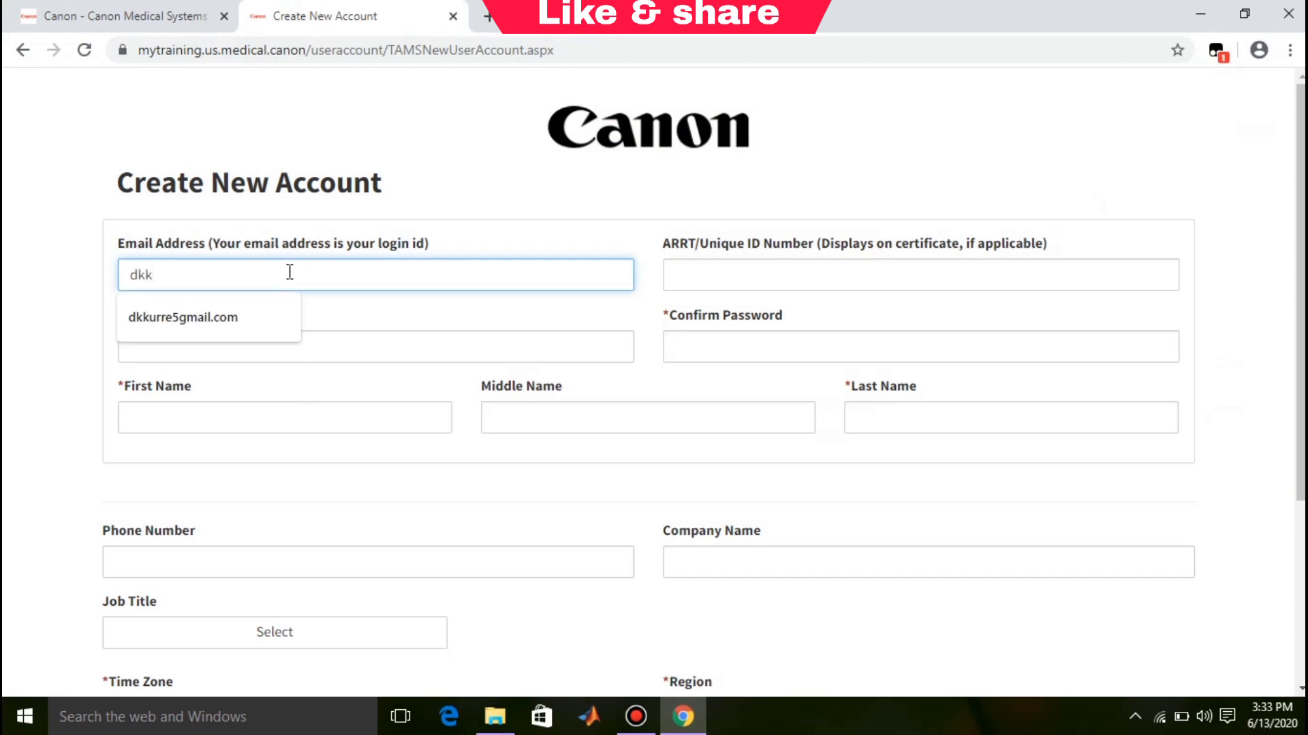
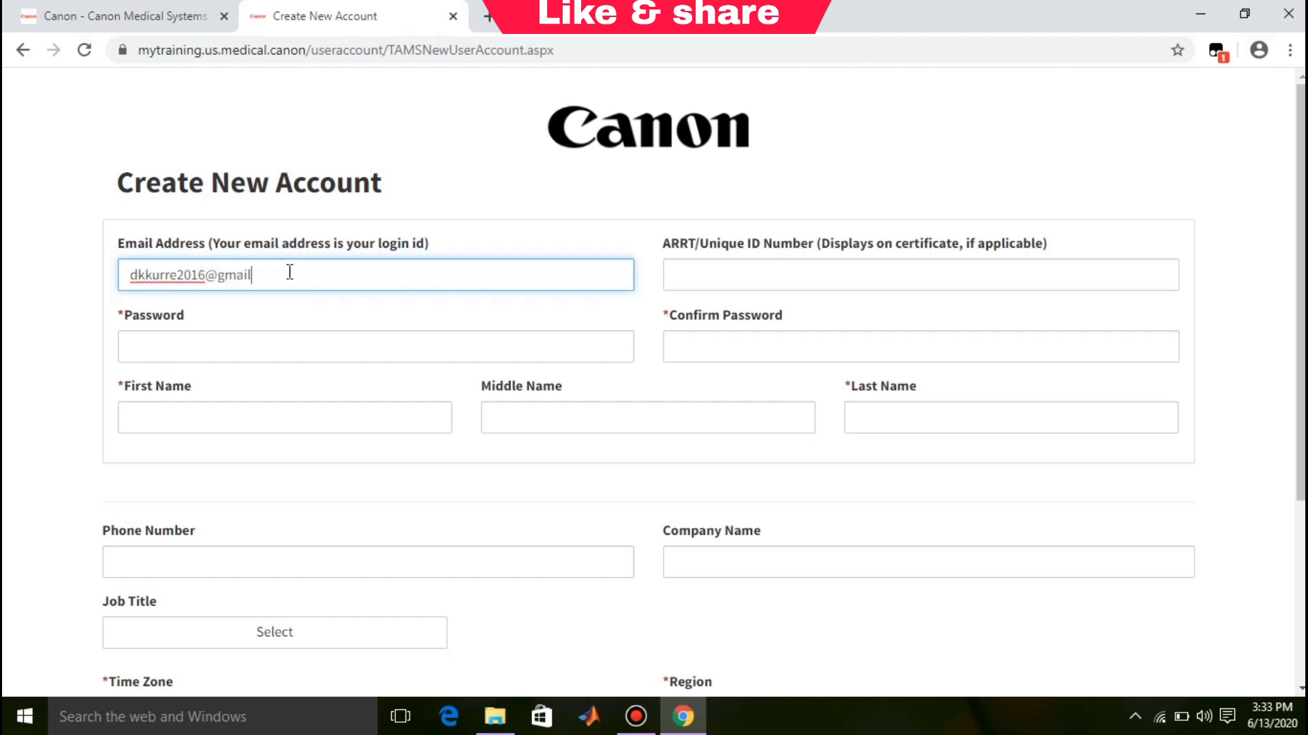
left_click(408, 354)
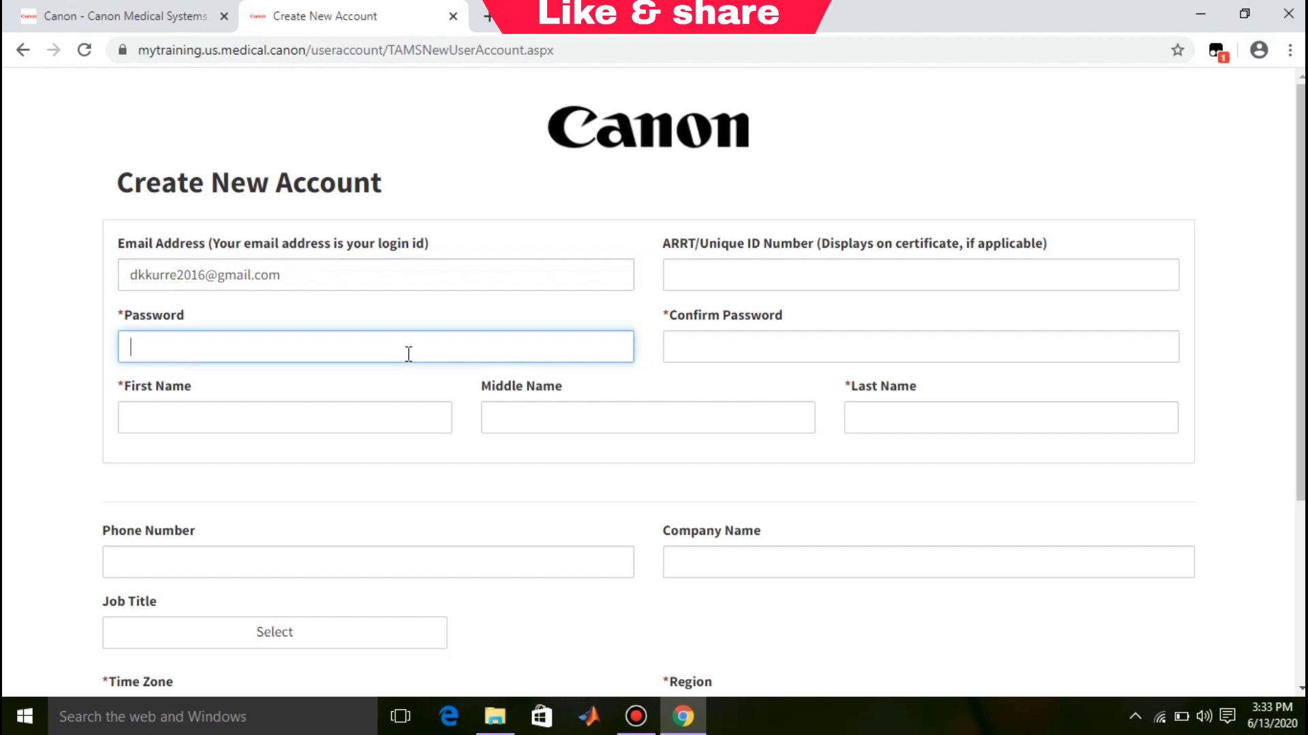
type("••••••••••")
left_click(697, 348)
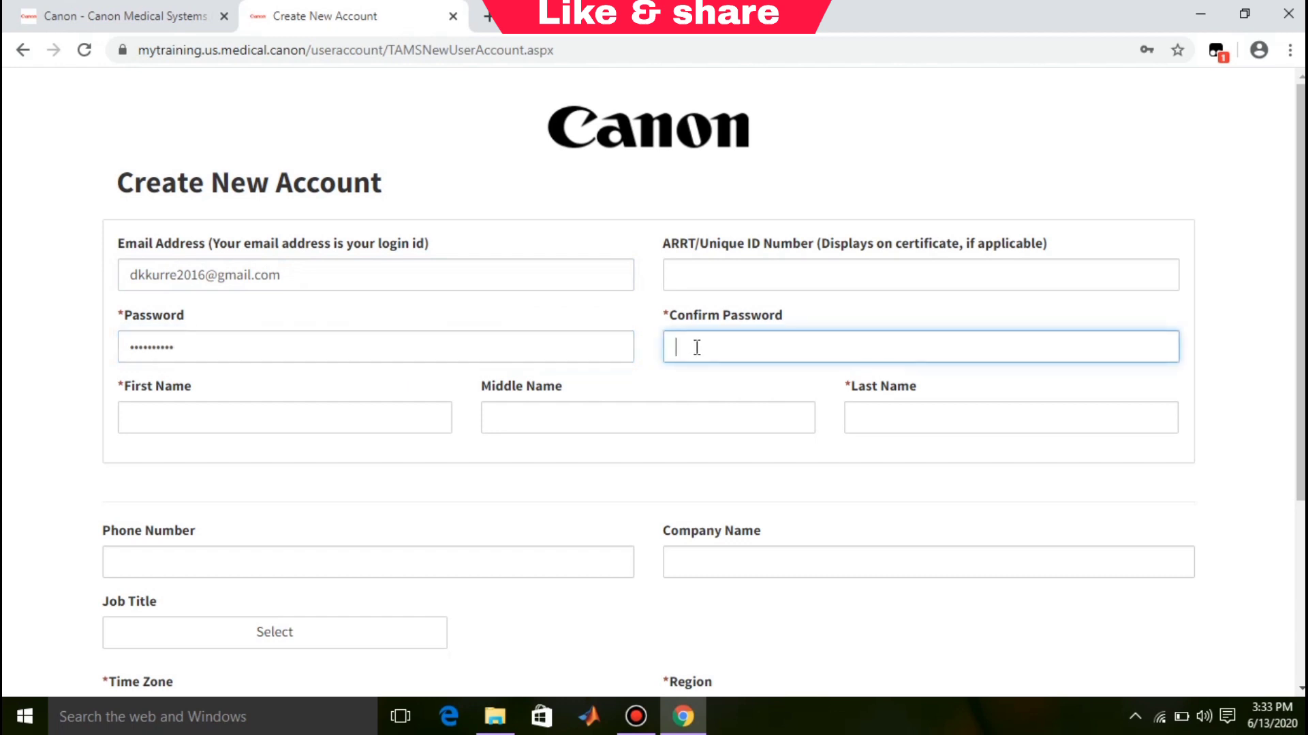
type("•••••••••")
Step: Fill First Name and Last Name from suggestions, then scroll down to Time Zone
left_click(376, 416)
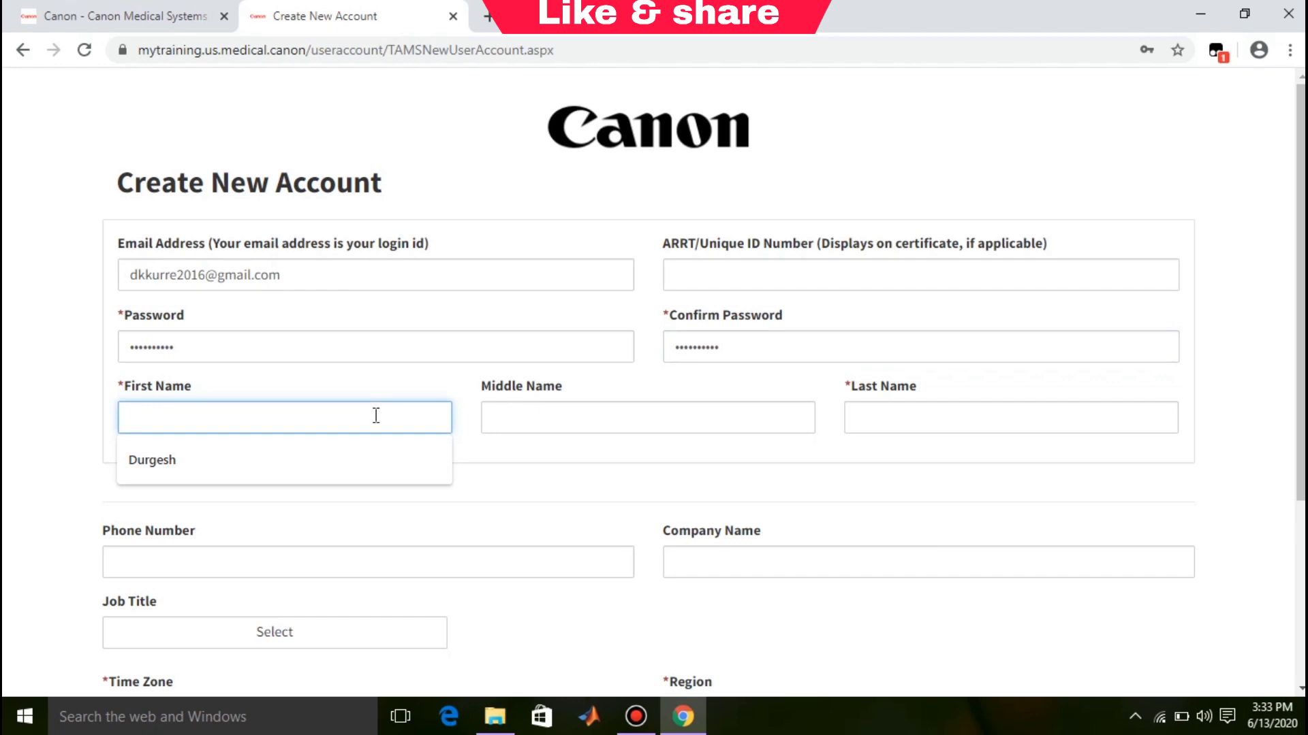
left_click(325, 457)
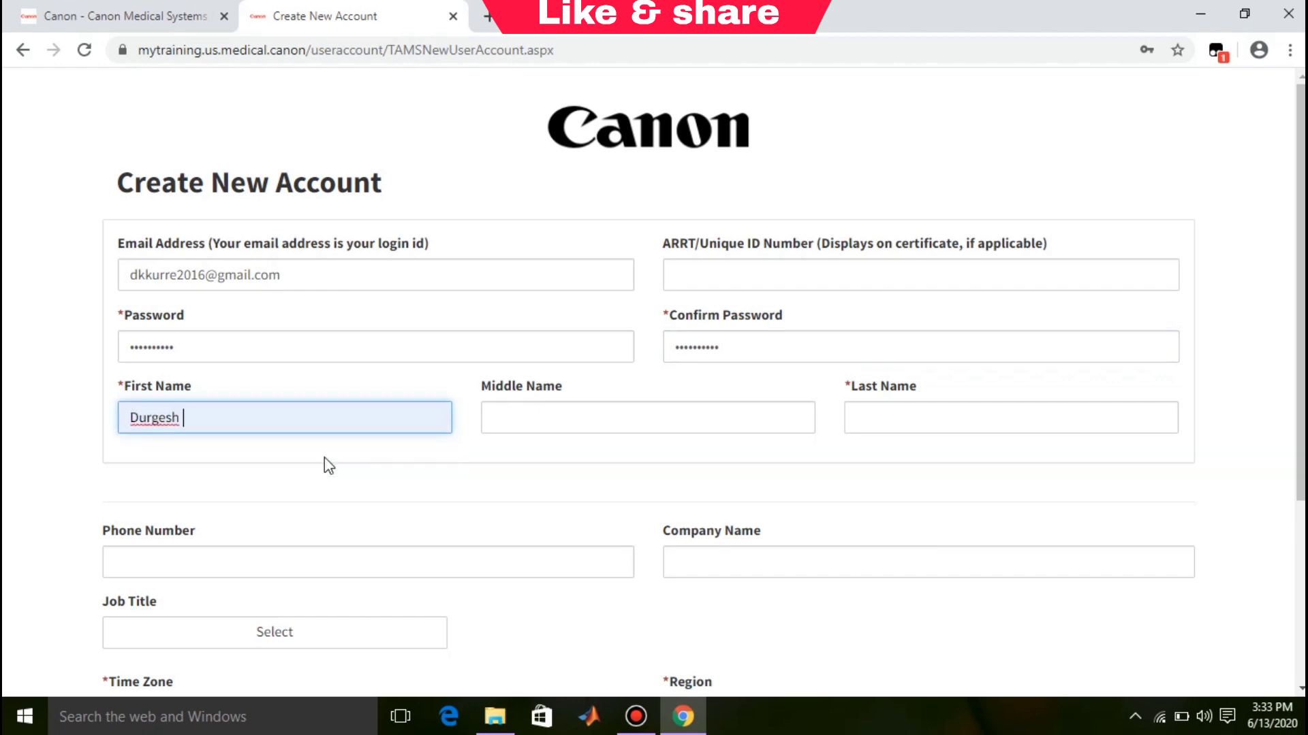
left_click(899, 408)
left_click(930, 467)
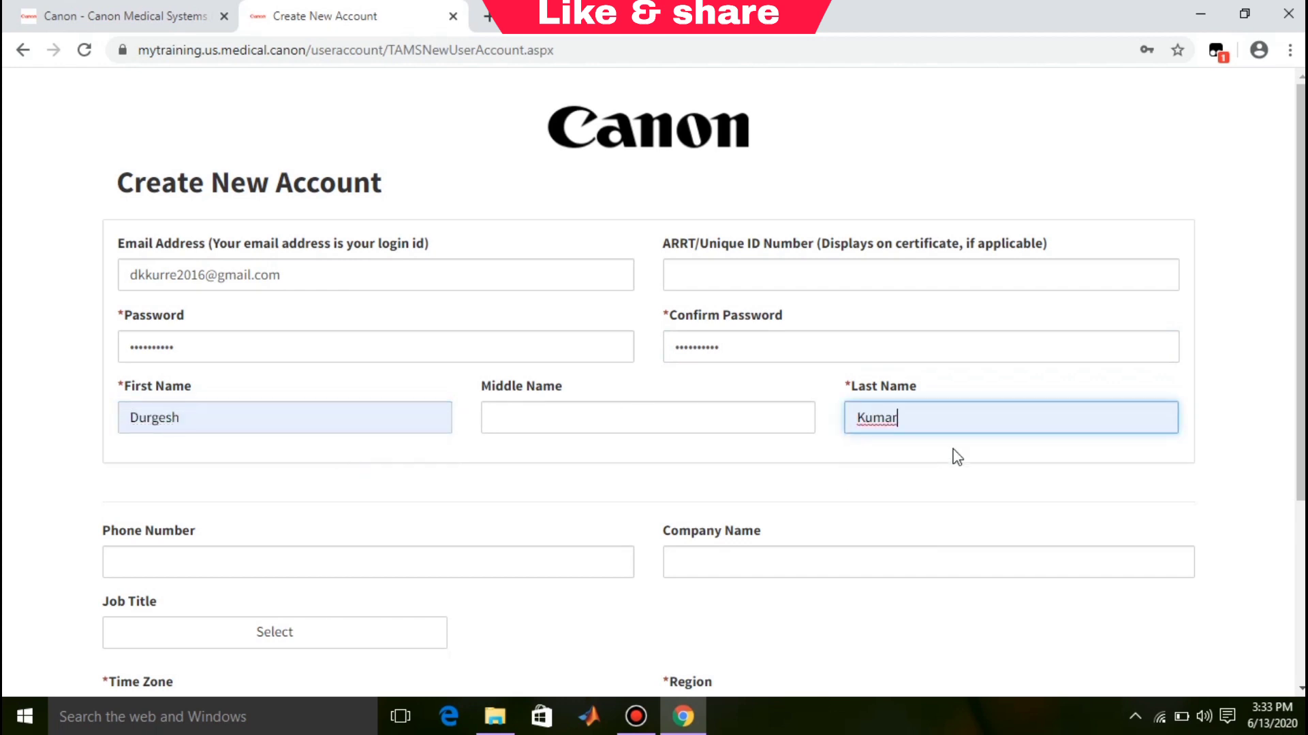
left_click(1296, 267)
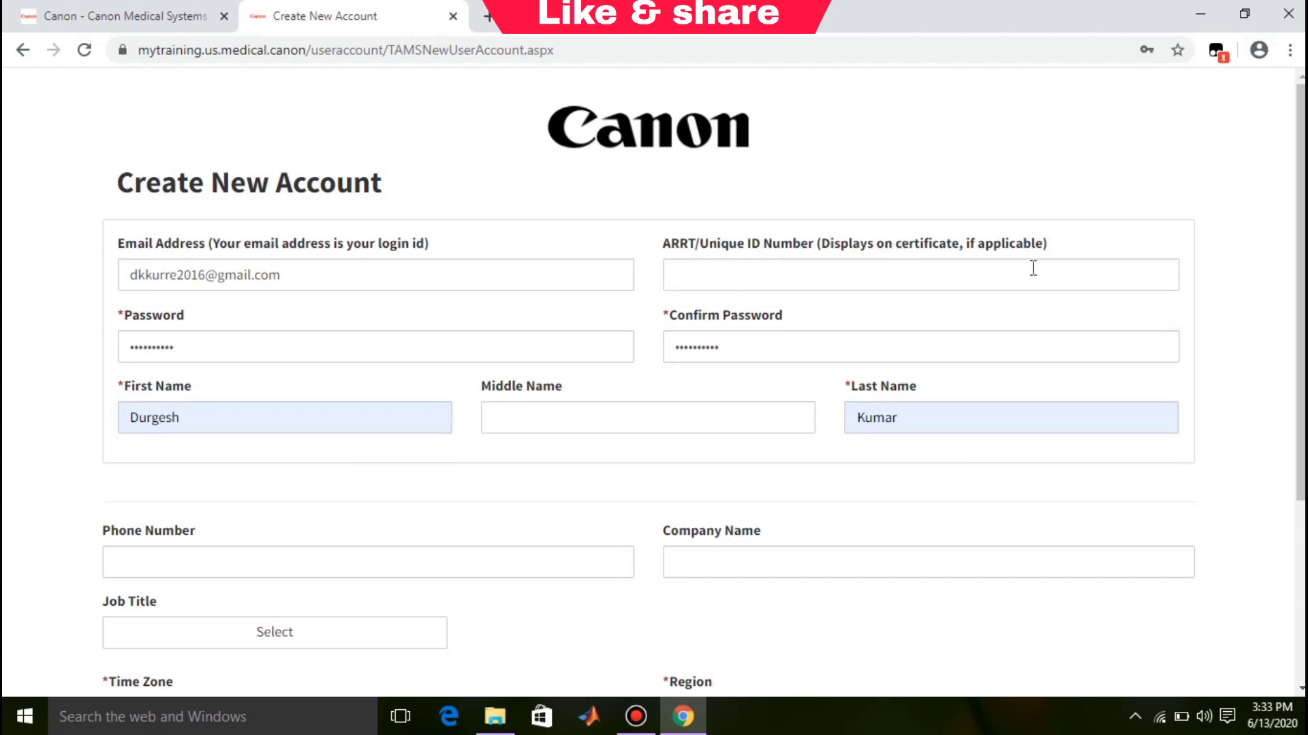
left_click_drag(1301, 293, 1300, 440)
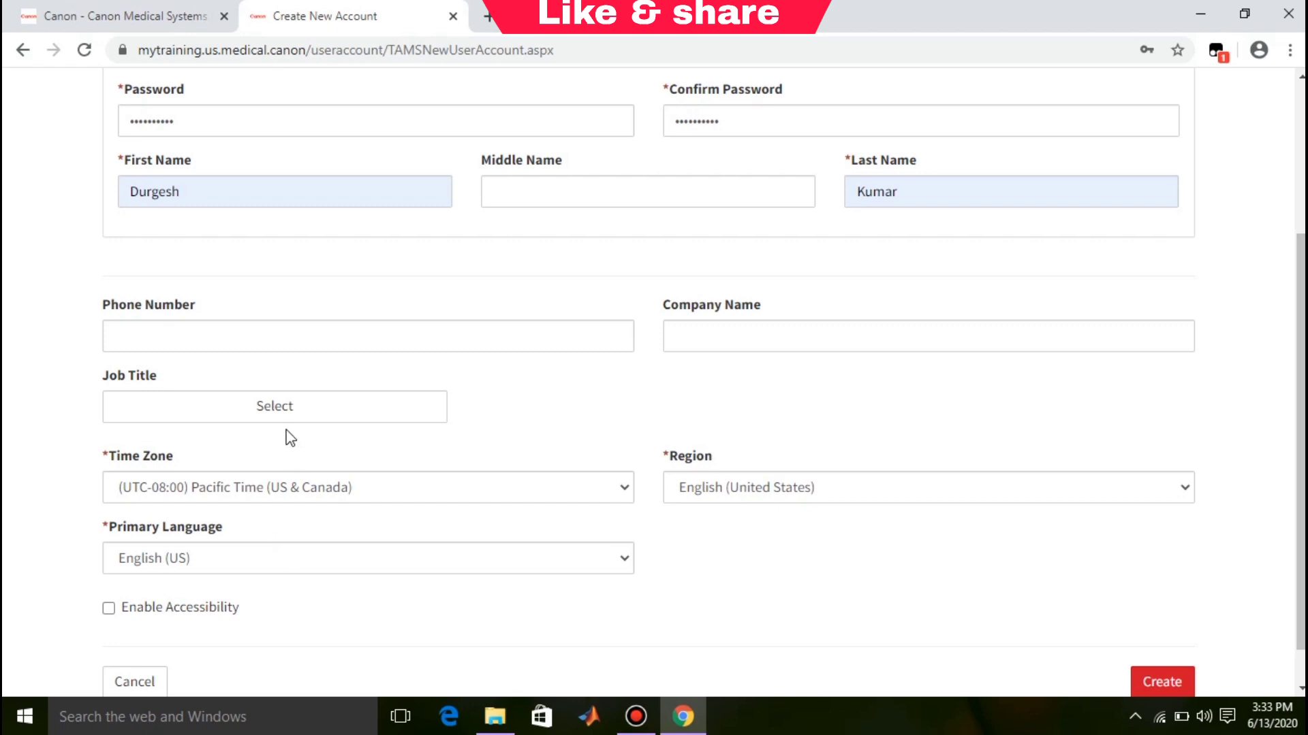
Step: Set Time Zone to (UTC+05:30) Chennai, Kolkata, Mumbai, New Delhi
left_click(622, 488)
left_click_drag(624, 398, 609, 231)
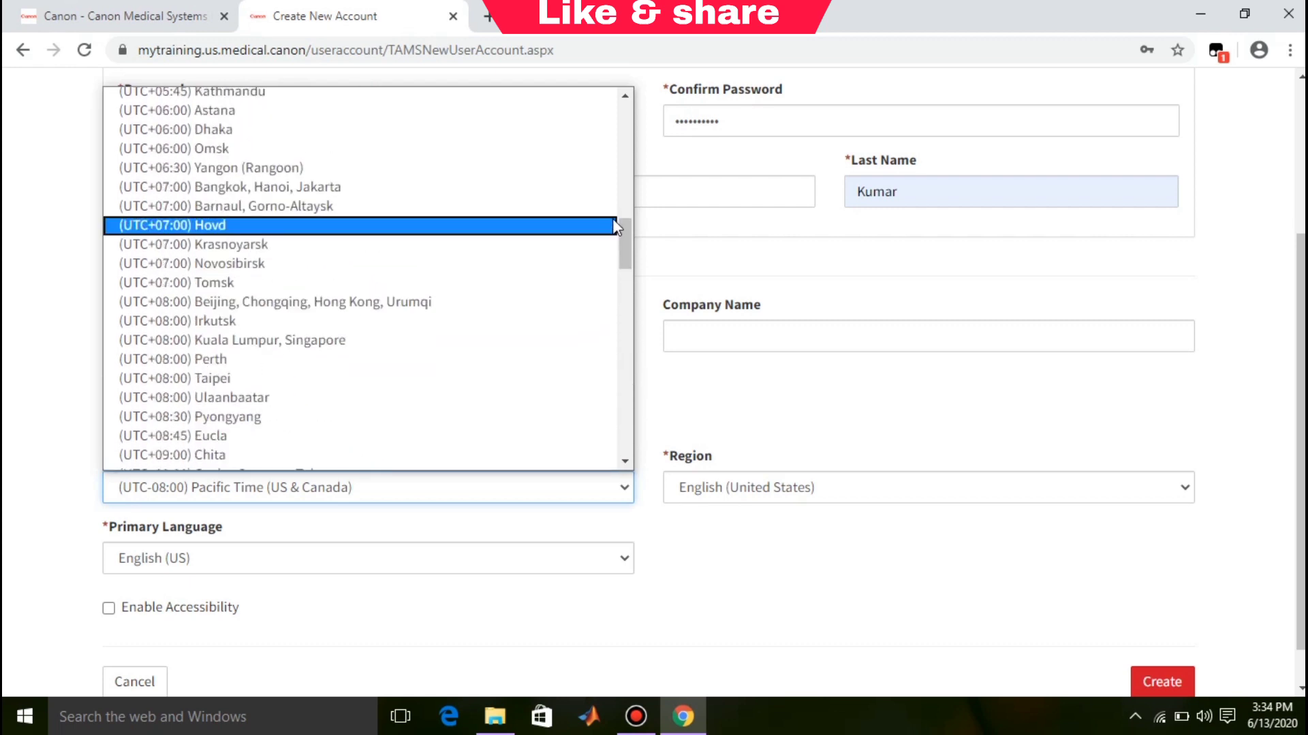
left_click(612, 206)
left_click(521, 492)
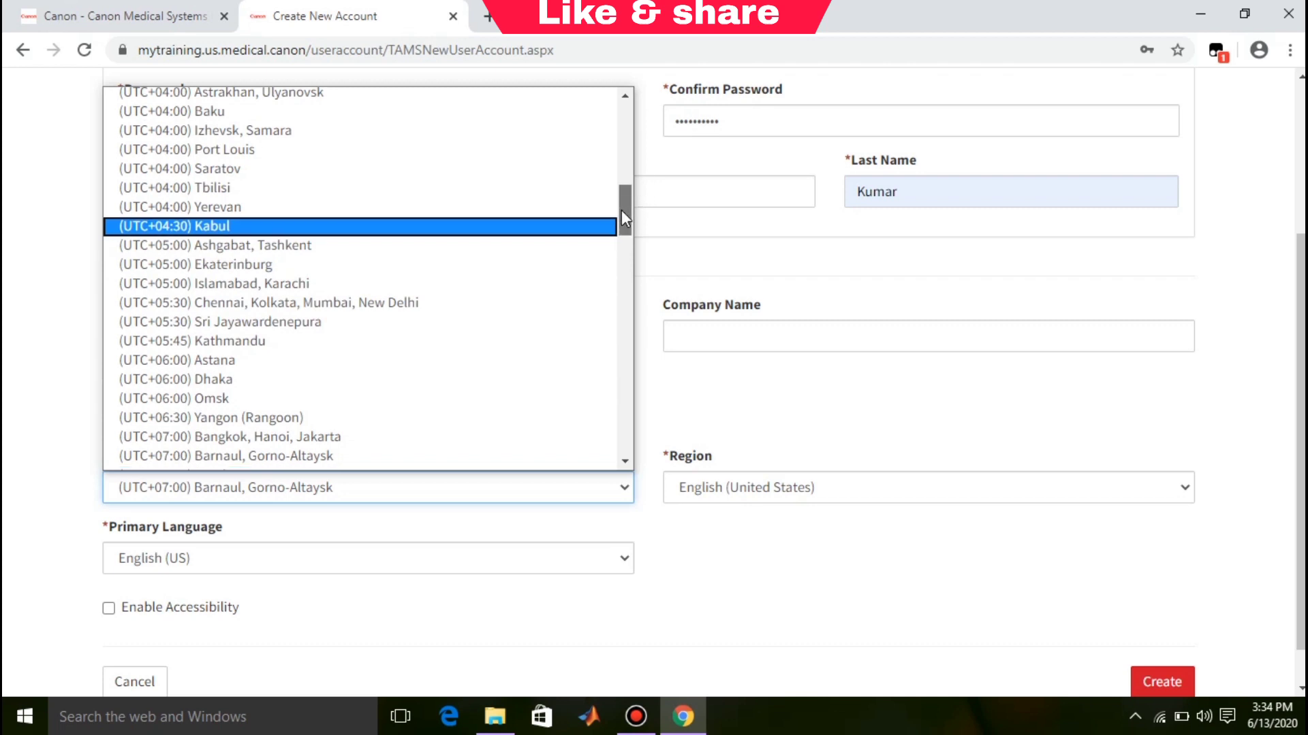
left_click_drag(621, 211, 623, 217)
left_click(407, 265)
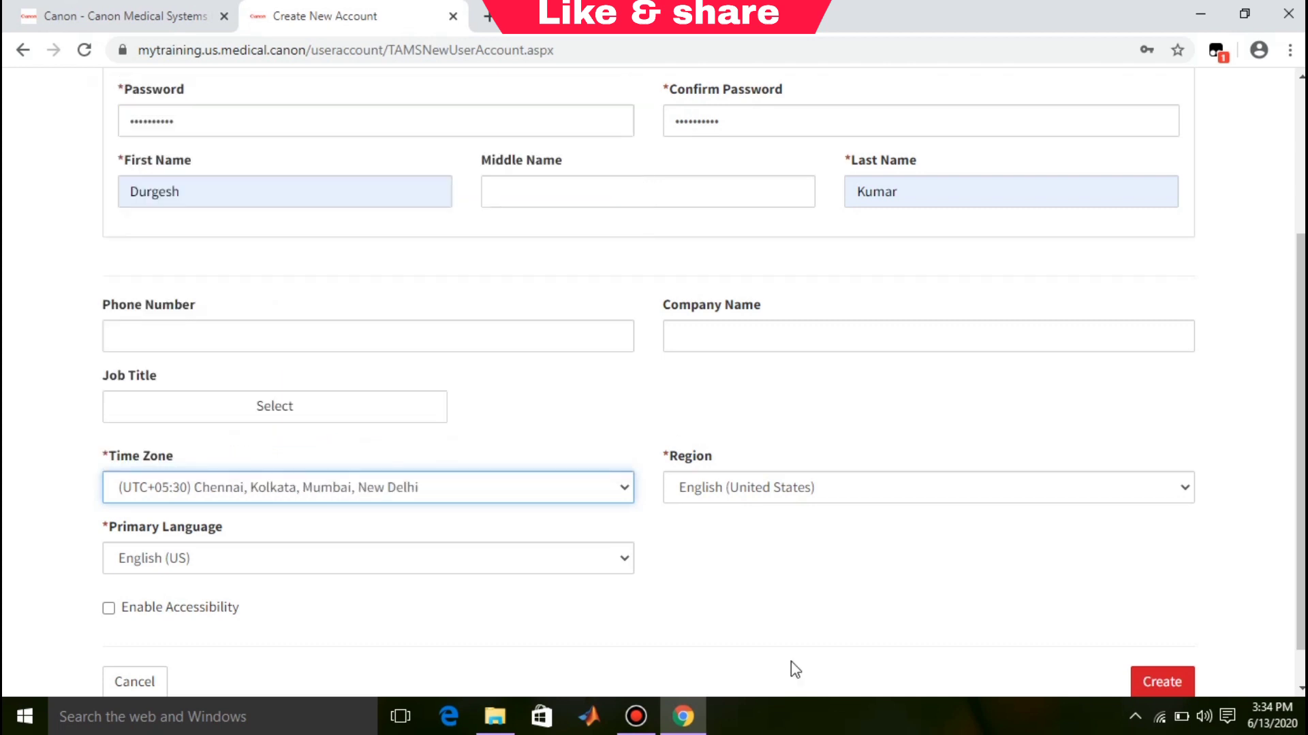
Step: Tick Enable Accessibility and submit the form with Create
left_click(218, 614)
scroll(1208, 666, "down", 1)
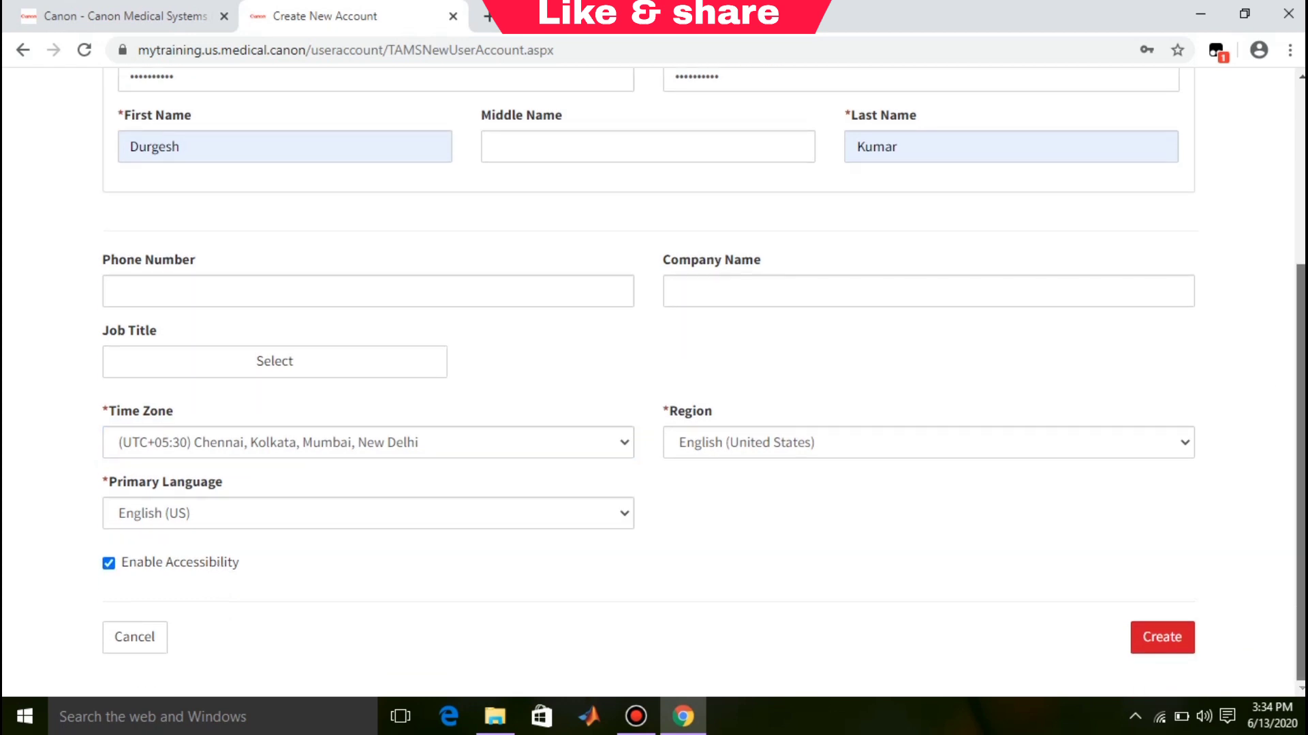
left_click(1156, 646)
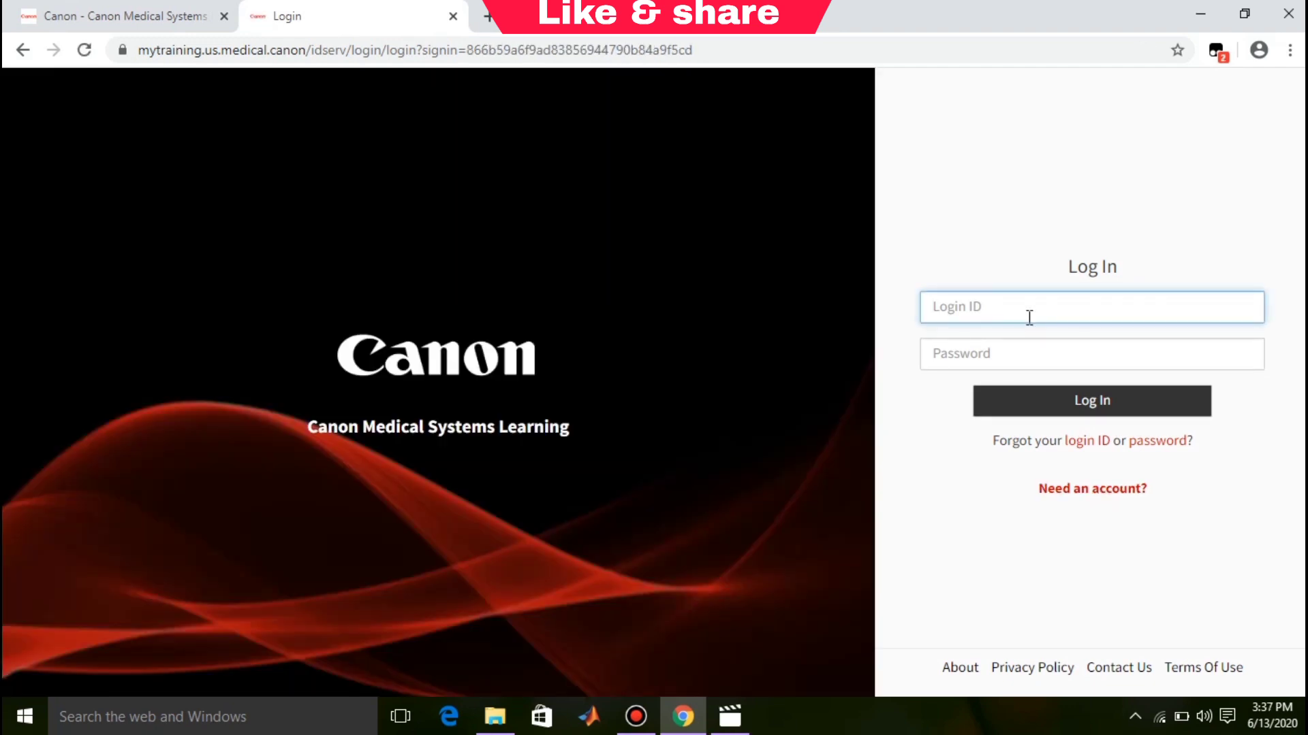
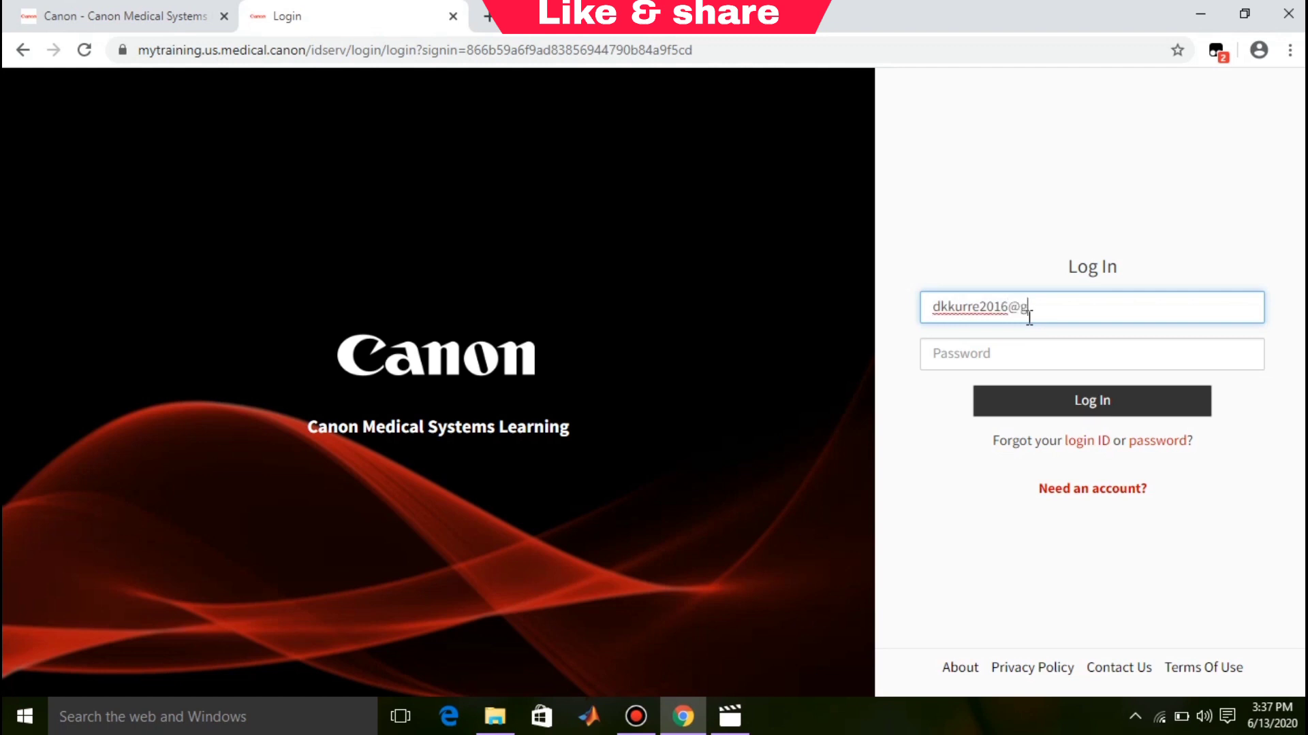
Step: Log in using the new account's e-mail as login ID and its password
left_click(1020, 345)
type("•••••••")
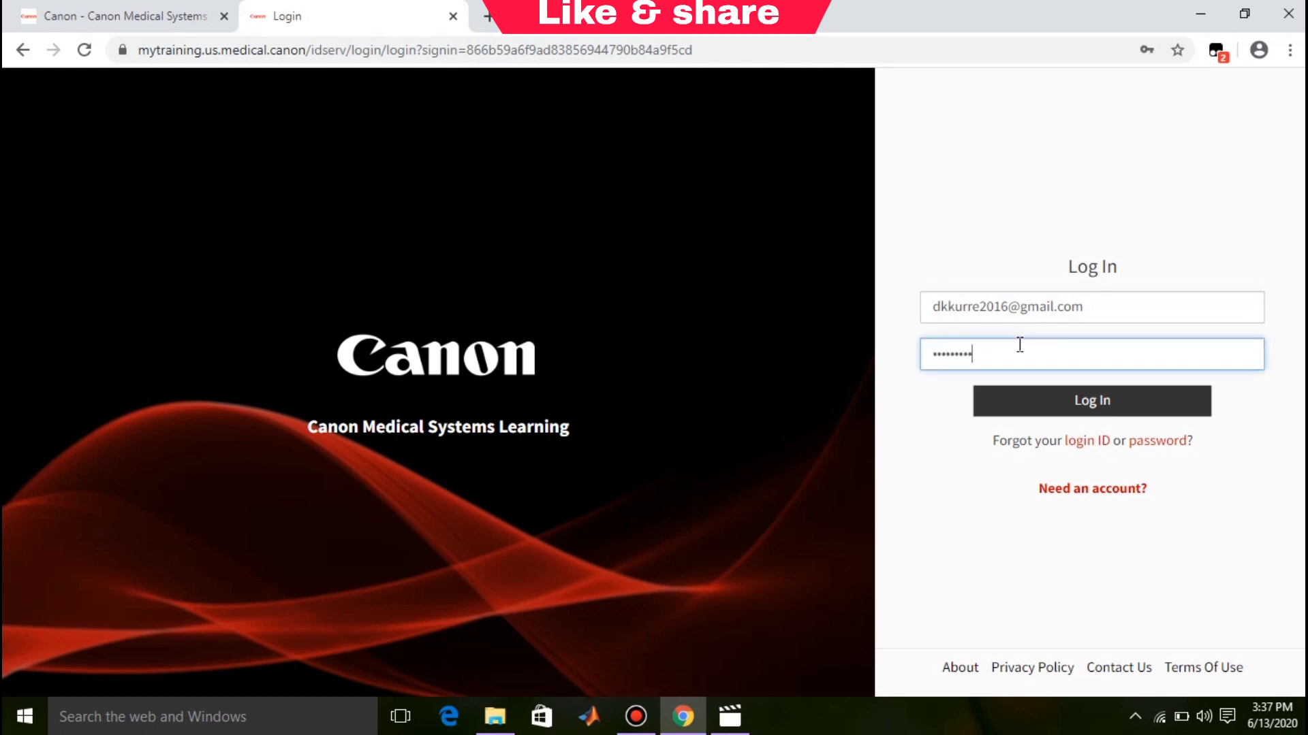
left_click(1036, 411)
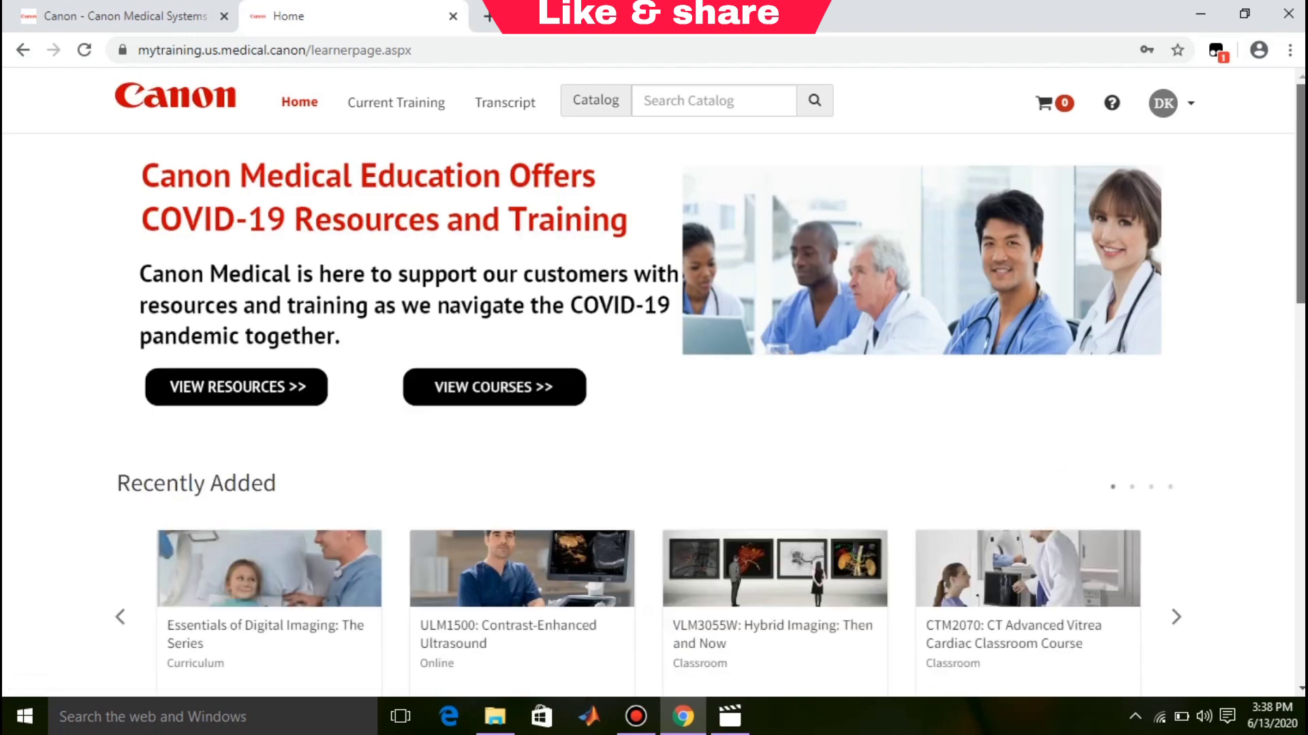
Step: Go to Find More Training and scroll the Catalog to the Browse by Category tiles
scroll(1039, 414, "down", 5)
scroll(1185, 361, "down", 1)
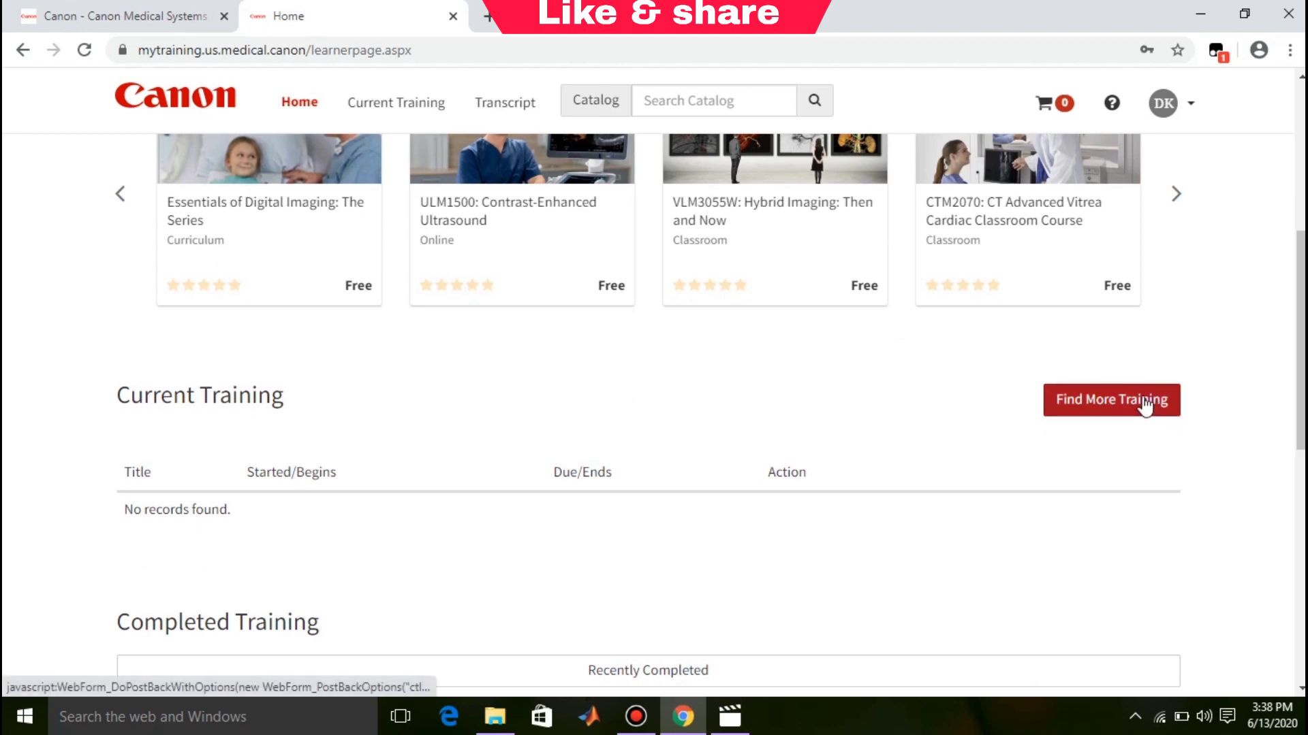
left_click(1144, 403)
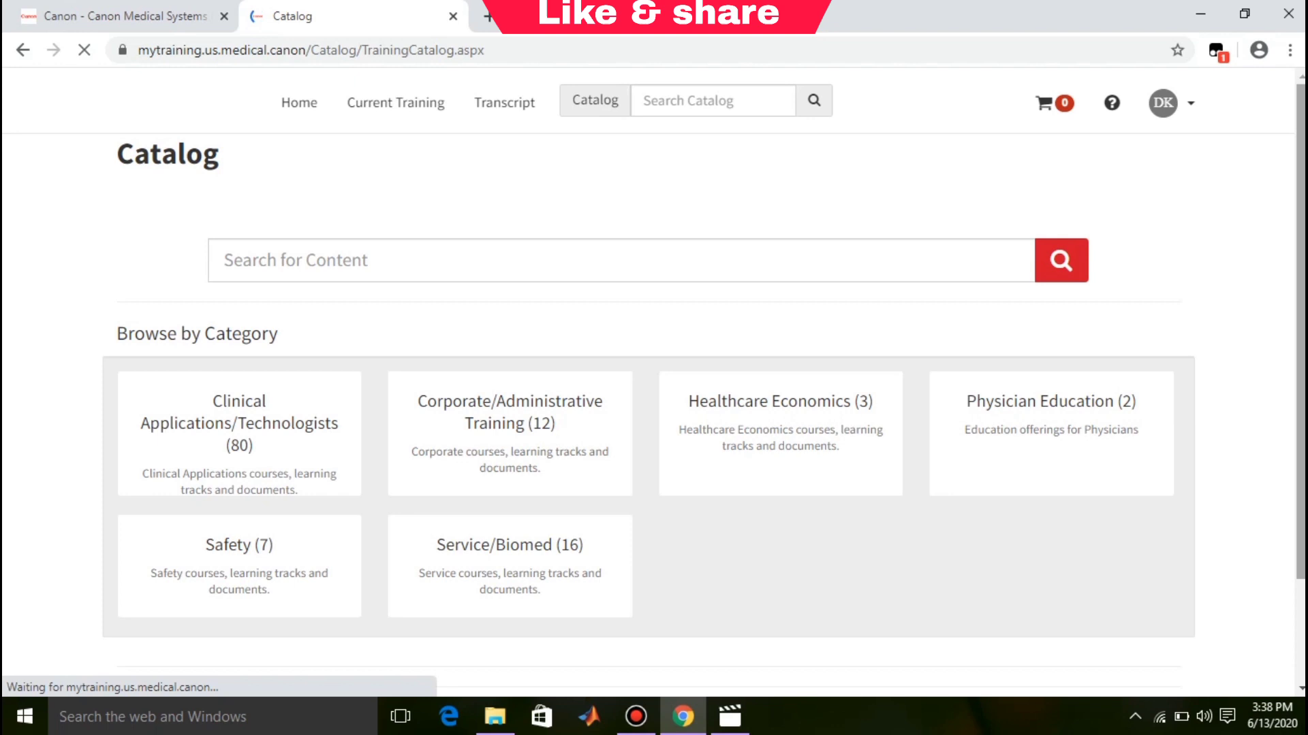
scroll(711, 341, "down", 1)
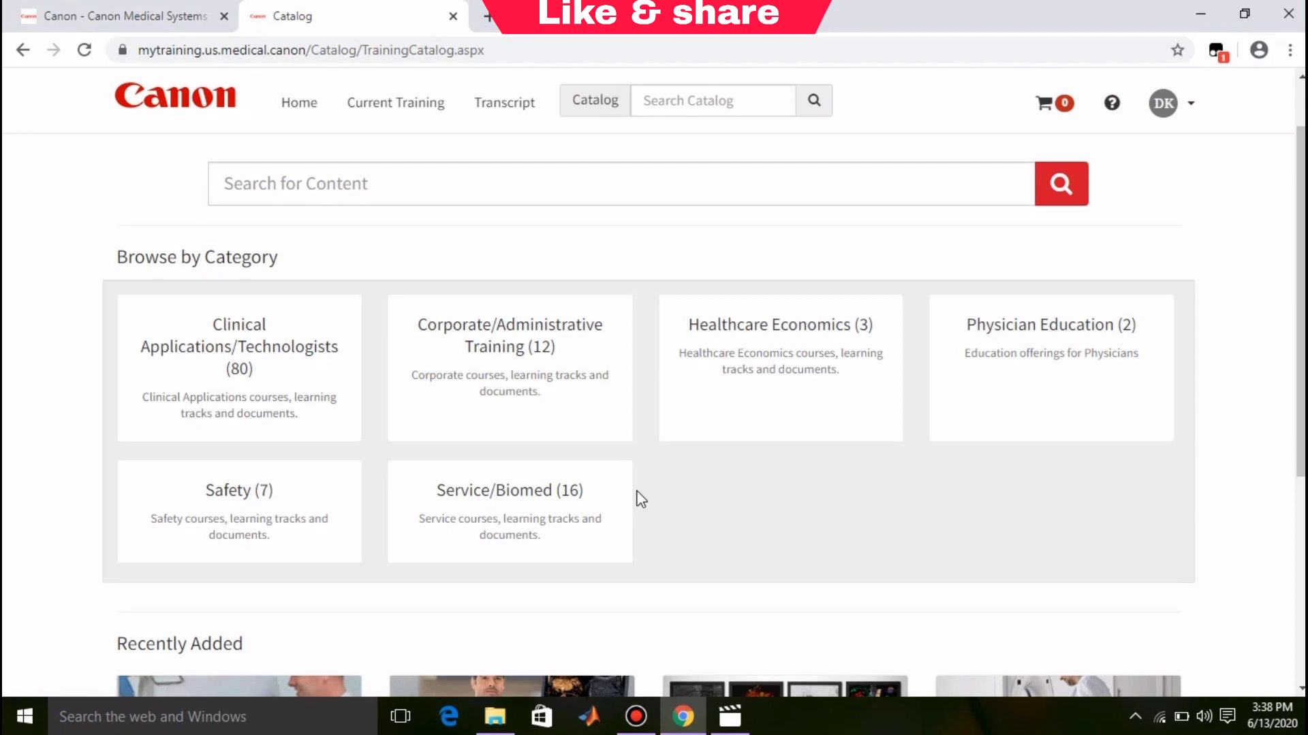
Step: Open Safety (7) and select CTM1001: Radiation Safety & Protection from the results
left_click(245, 504)
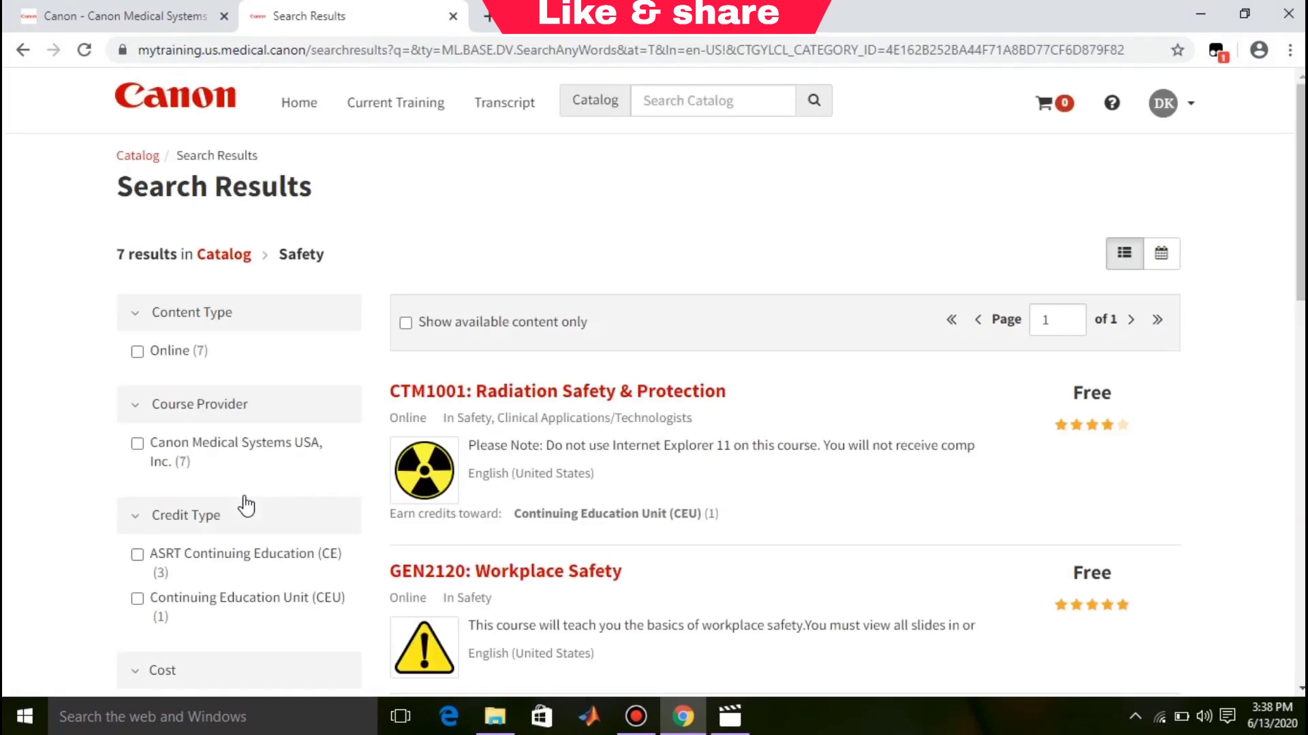
scroll(1299, 252, "down", 3)
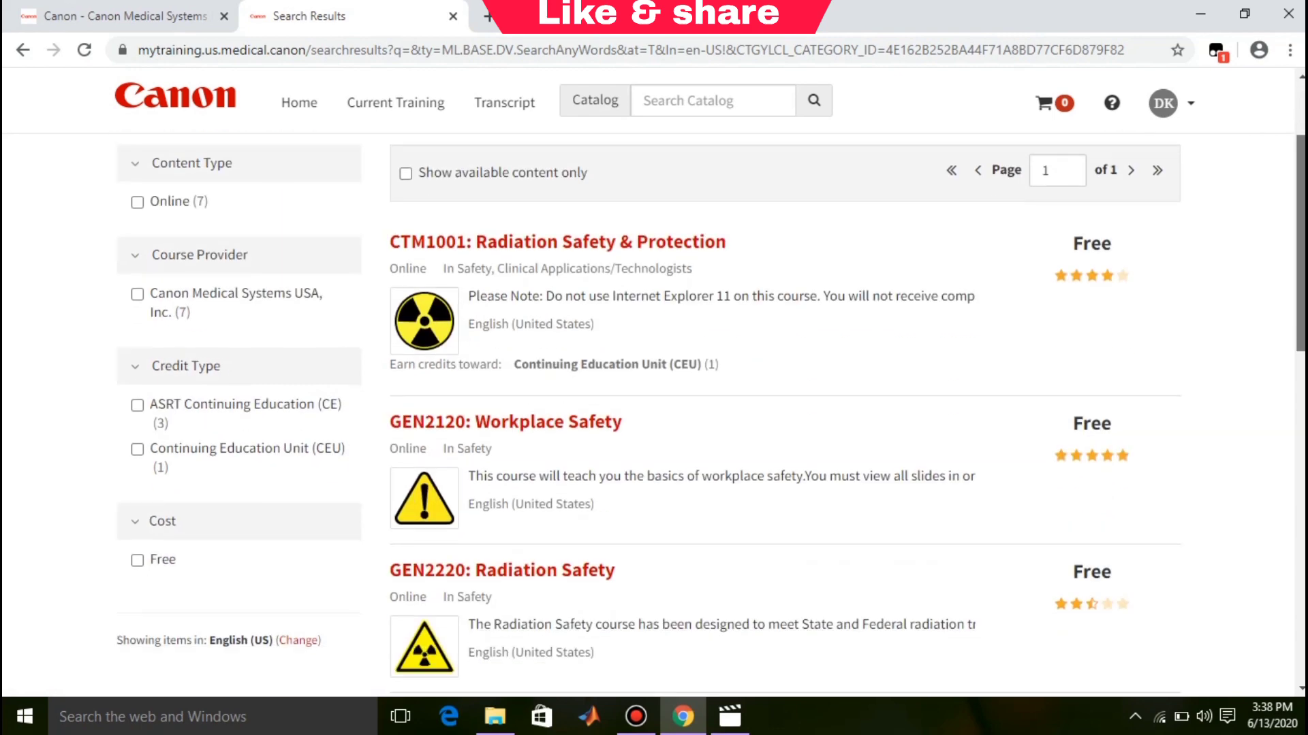
scroll(711, 416, "down", 10)
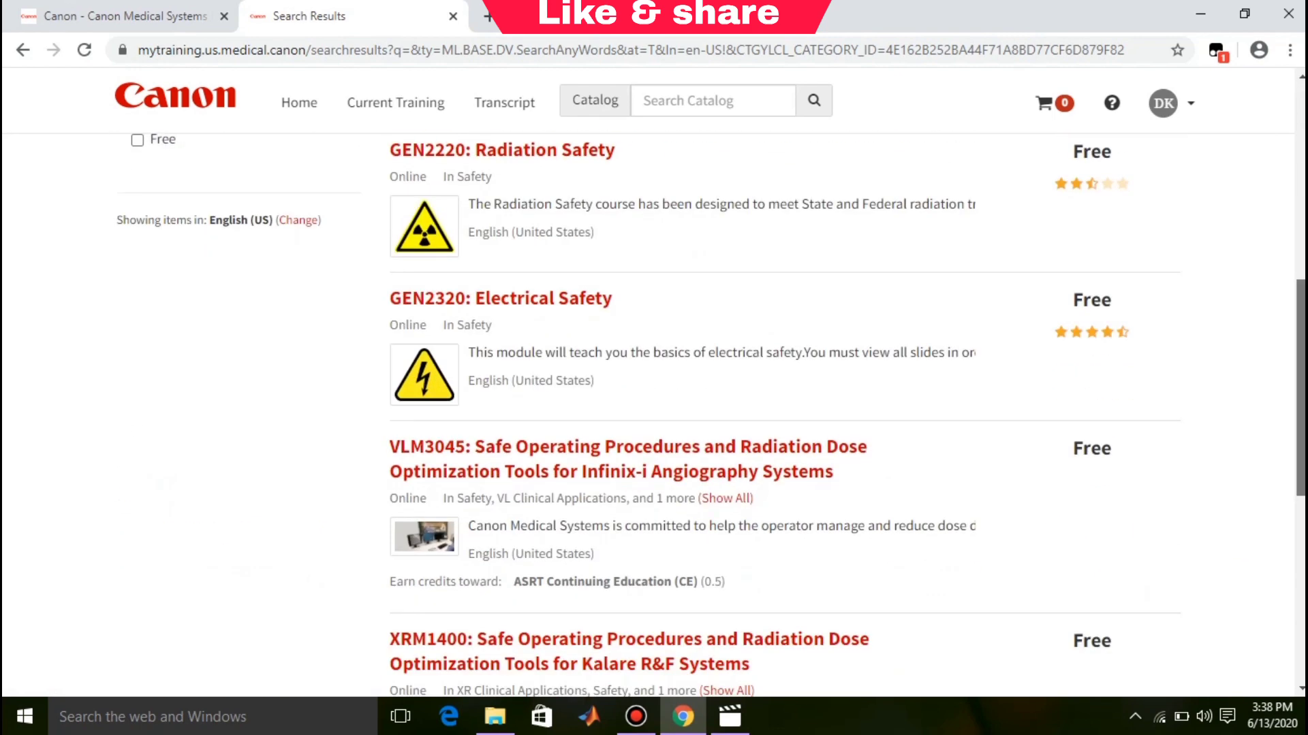
scroll(654, 409, "down", 3)
scroll(654, 408, "up", 9)
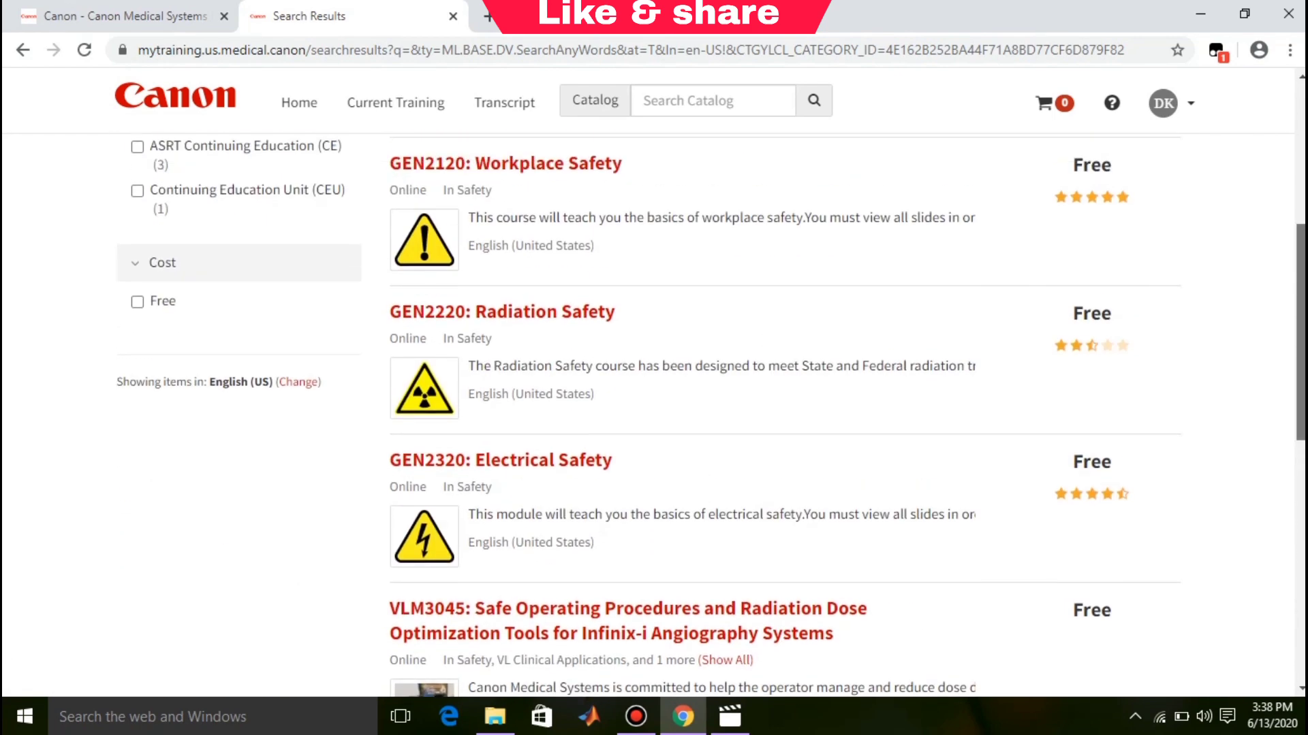
scroll(555, 214, "up", 4)
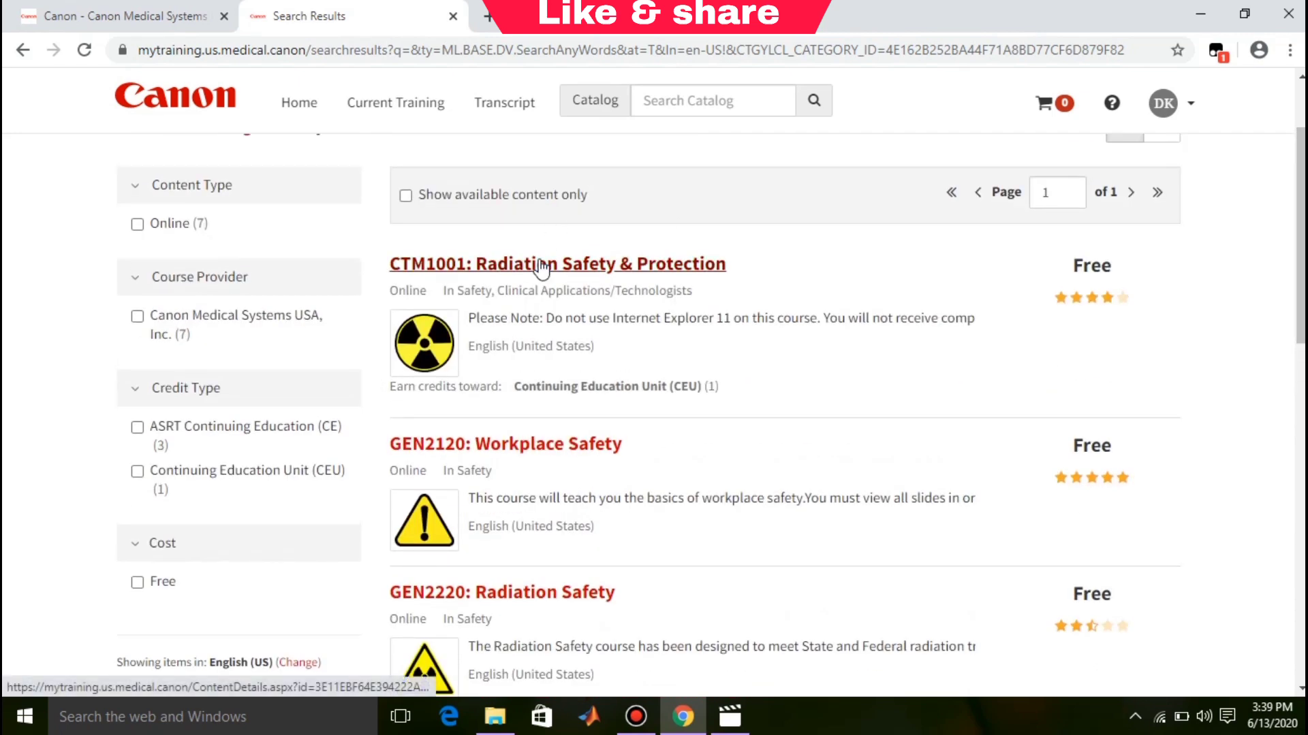
left_click(541, 267)
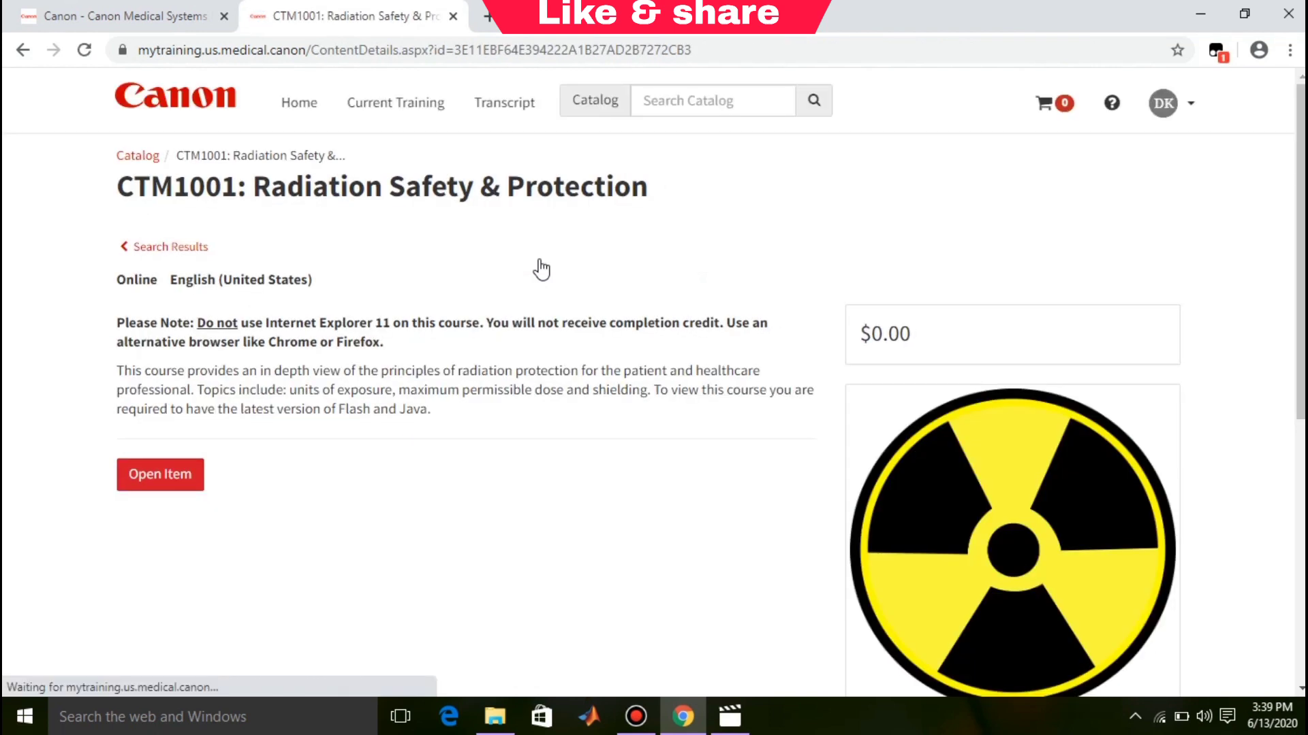
Step: Use Open Item on the CTM1001 page to start the course player's Introduction slide
left_click(187, 476)
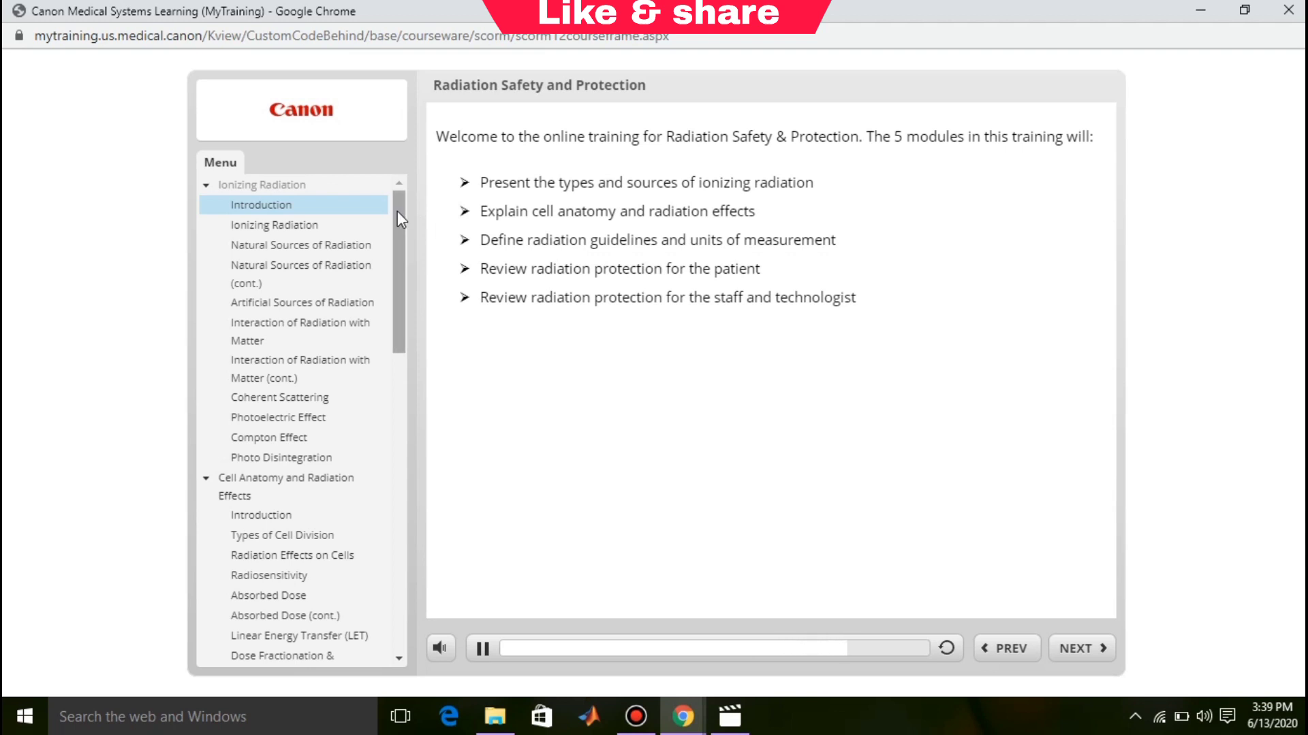
Step: Scroll the course Menu to Post Test and open its Instructions slide
left_click_drag(398, 210, 407, 553)
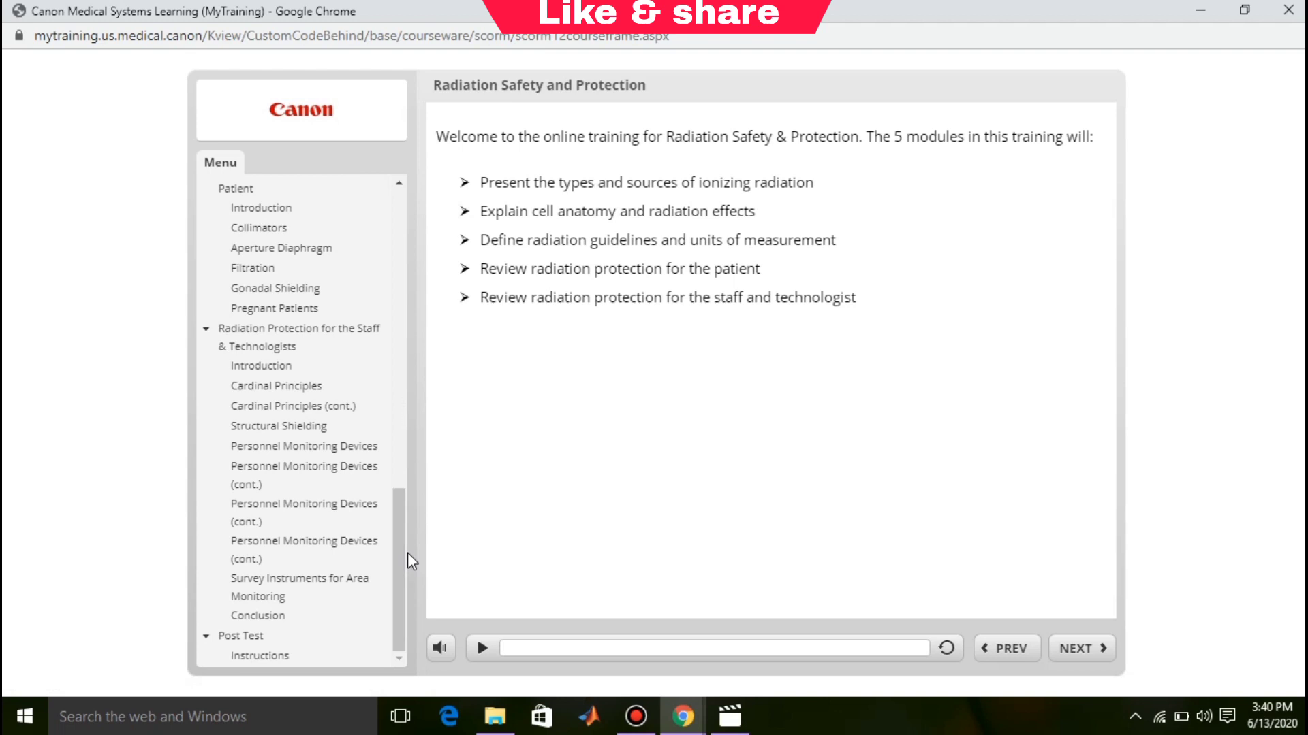
left_click(285, 657)
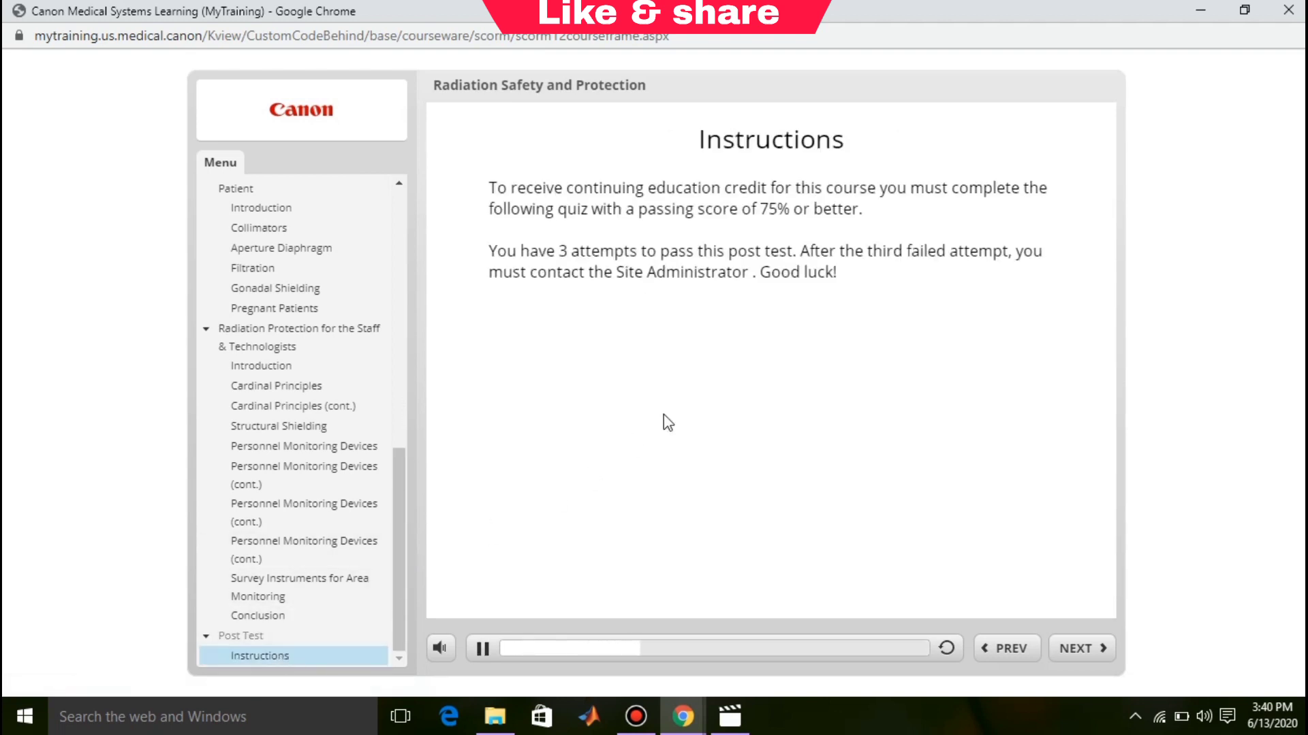